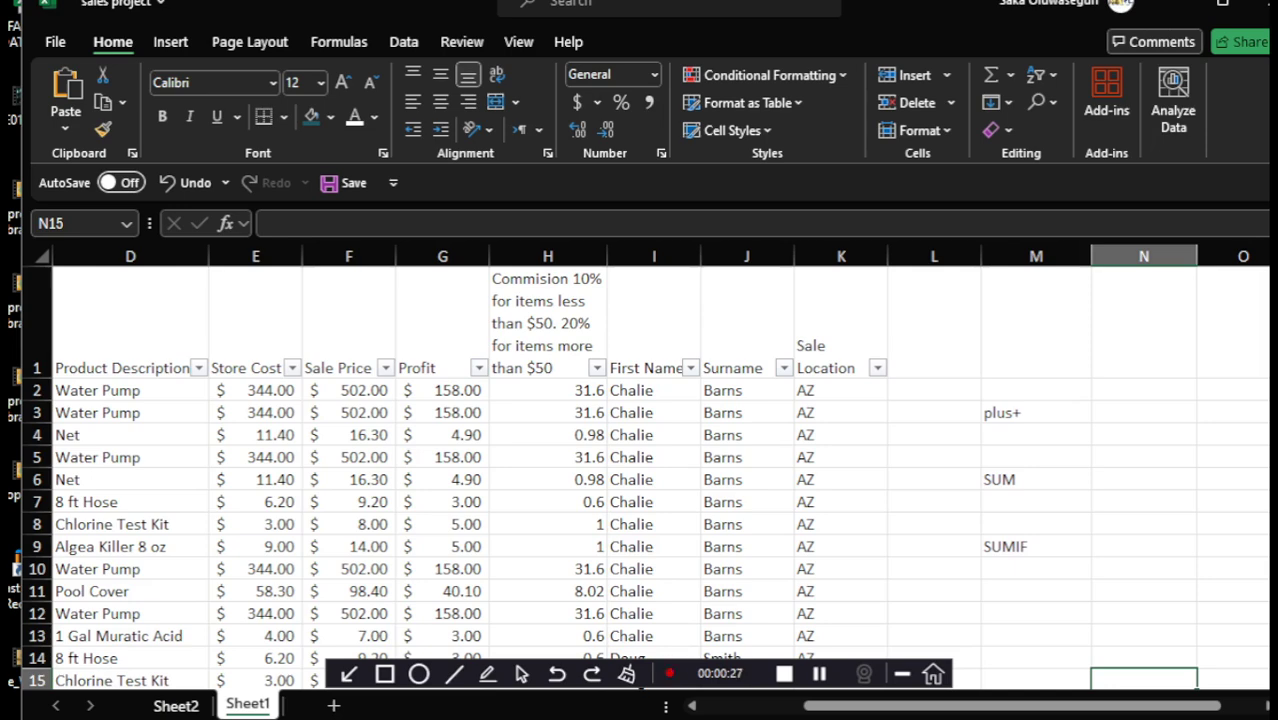
Select N3 beside the plus+ label and enter = to begin the addition formula
left_click(1144, 412)
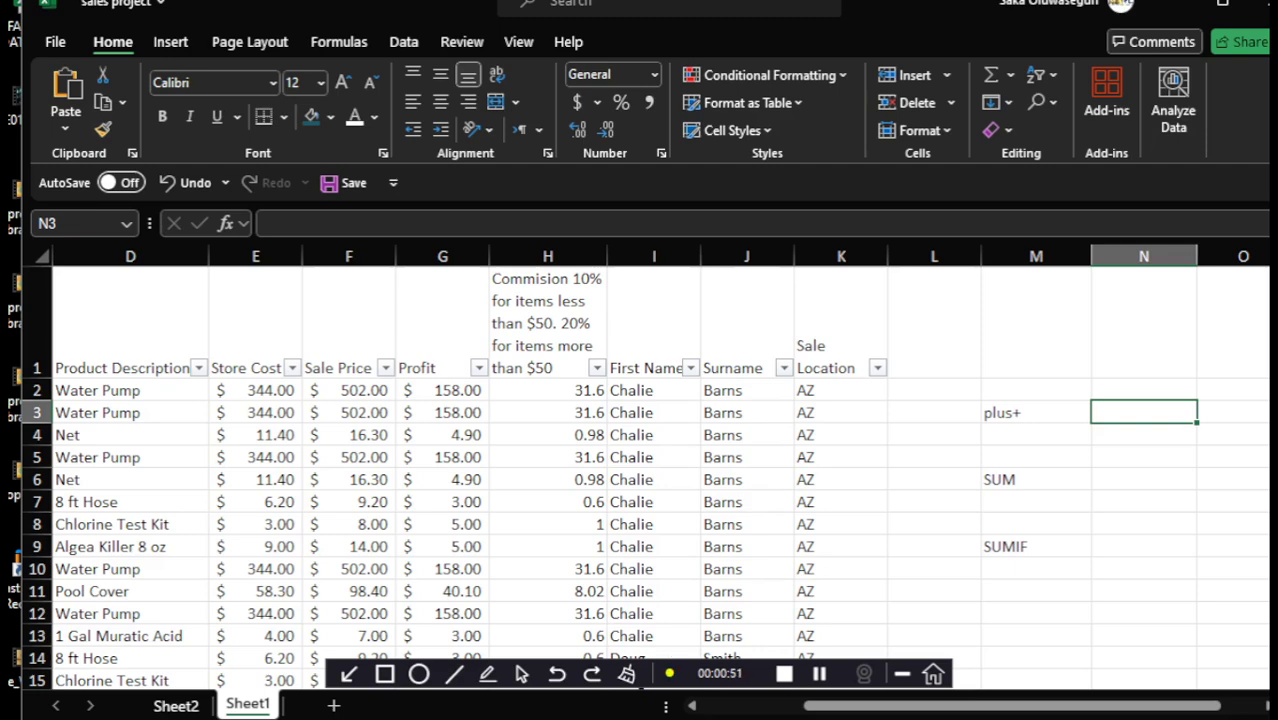
type("=")
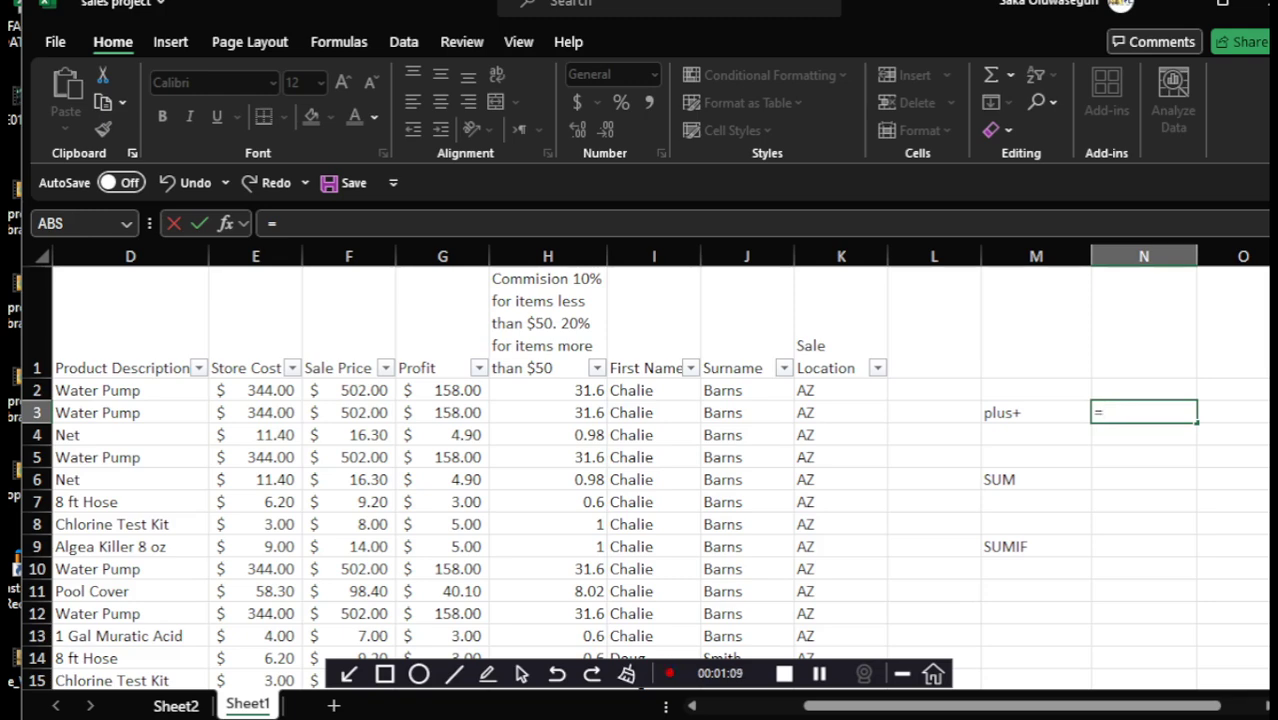
Make N3 add store costs E2, E3 and E4 (=E2+E3+E4), showing $699.40
left_click(256, 390)
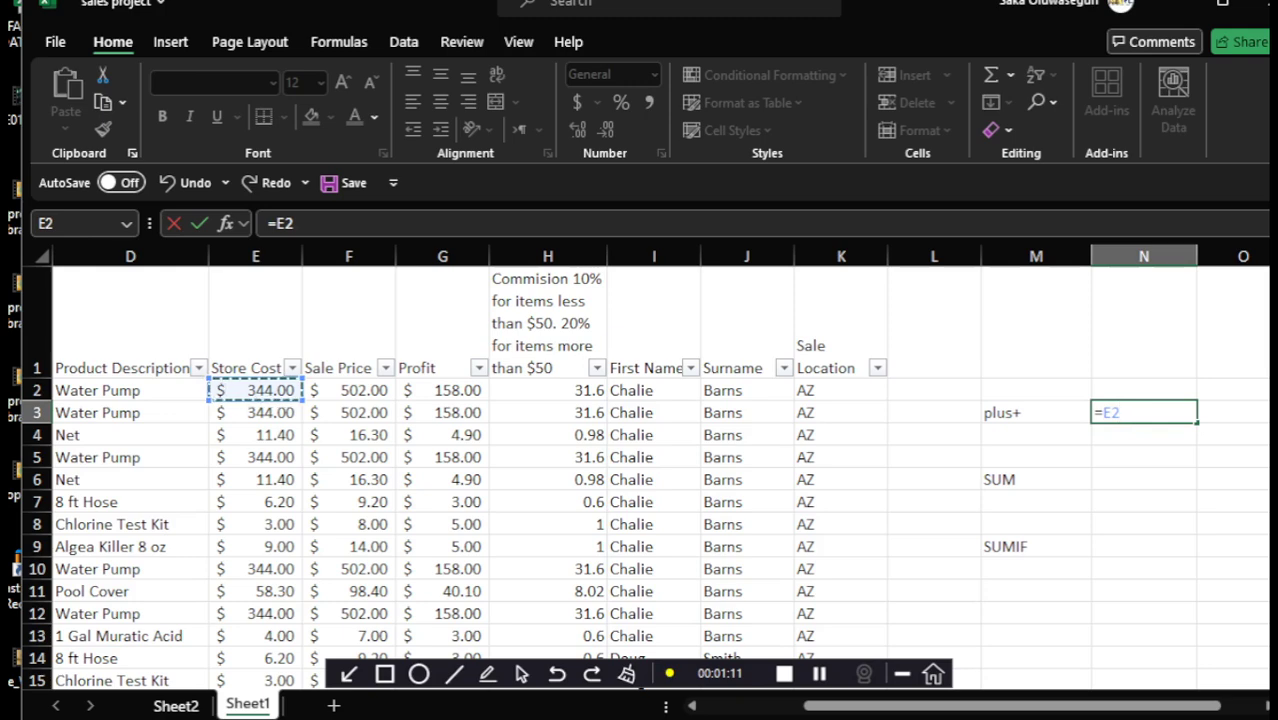
type("+")
left_click(256, 413)
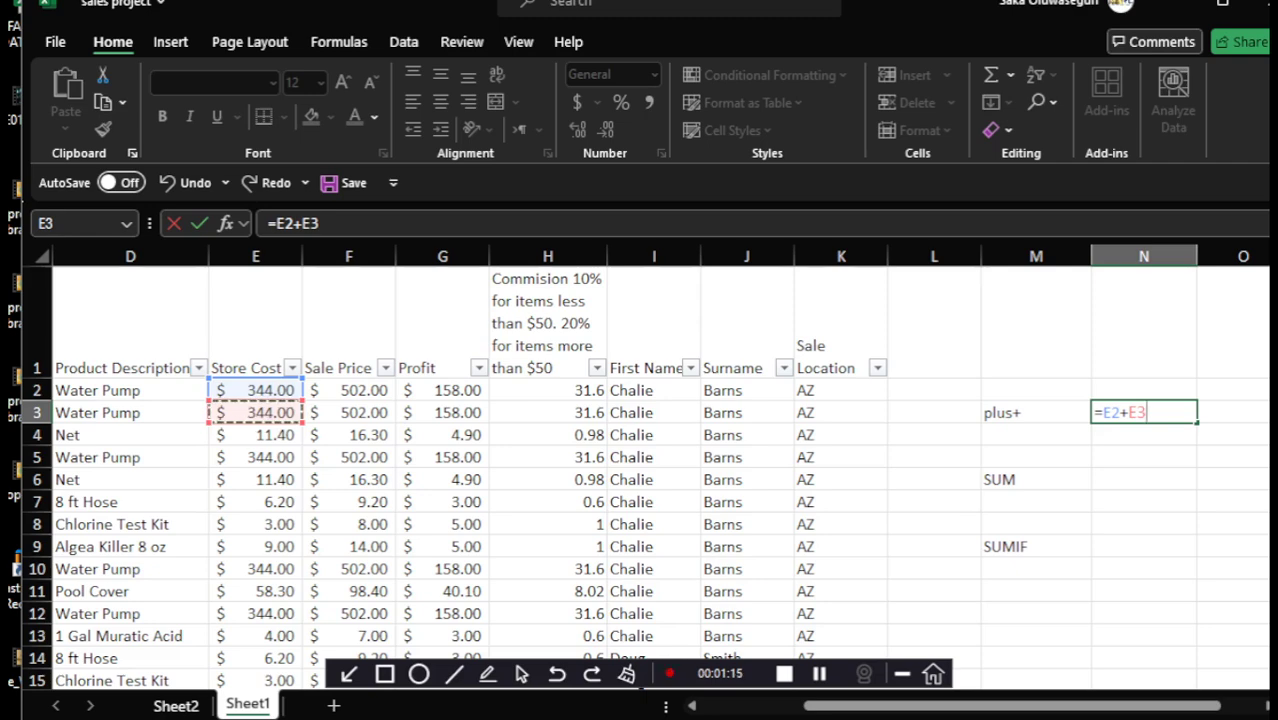
key("Return")
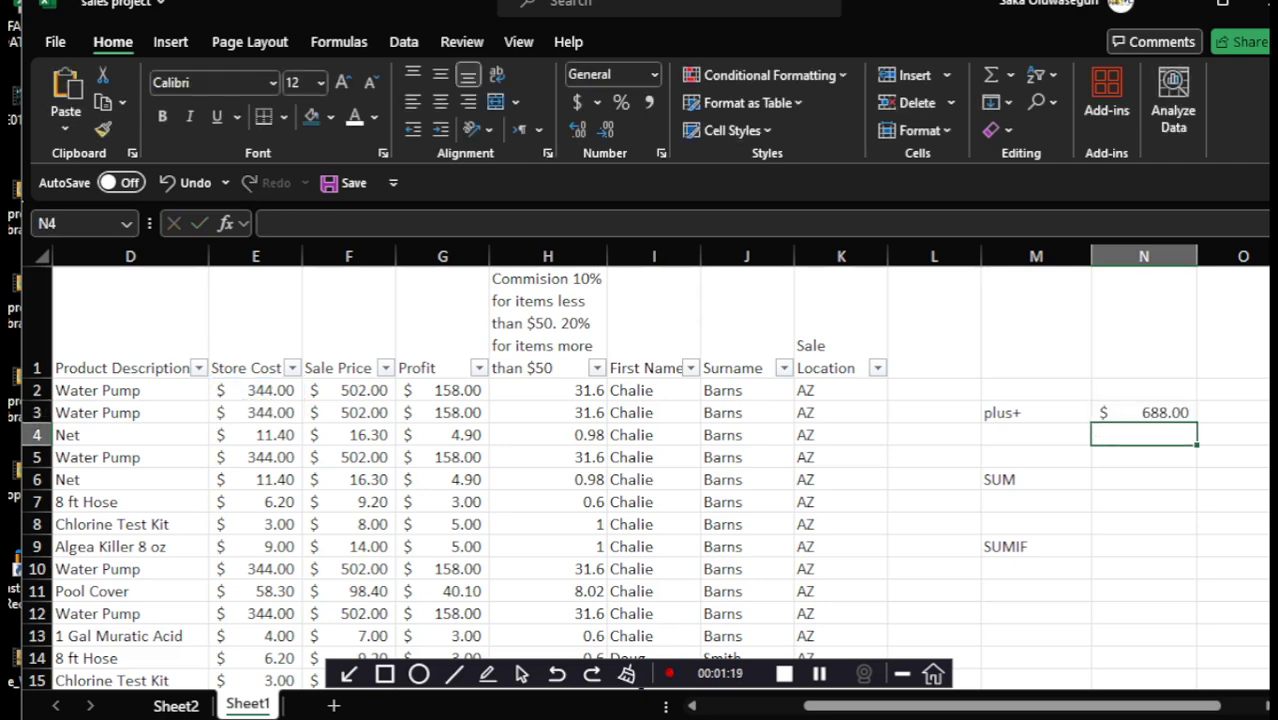
left_click(1144, 413)
key("F2")
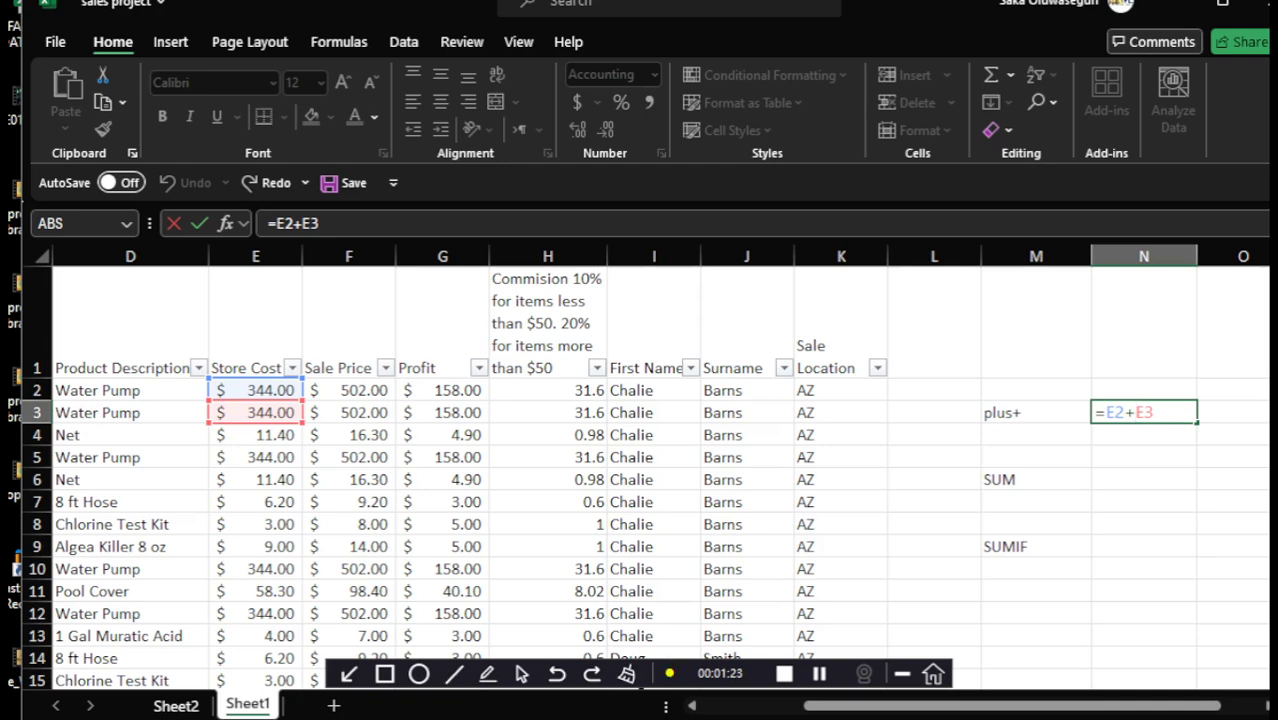
left_click(1154, 412)
type("+")
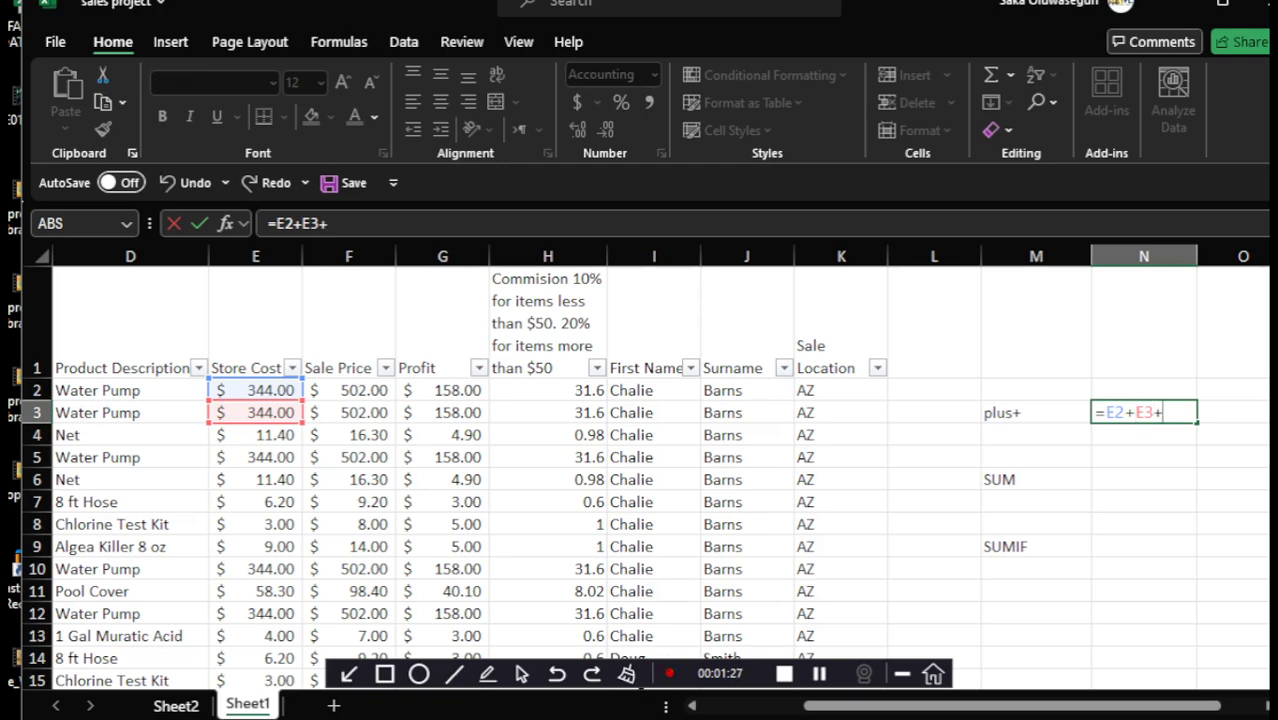
left_click(256, 435)
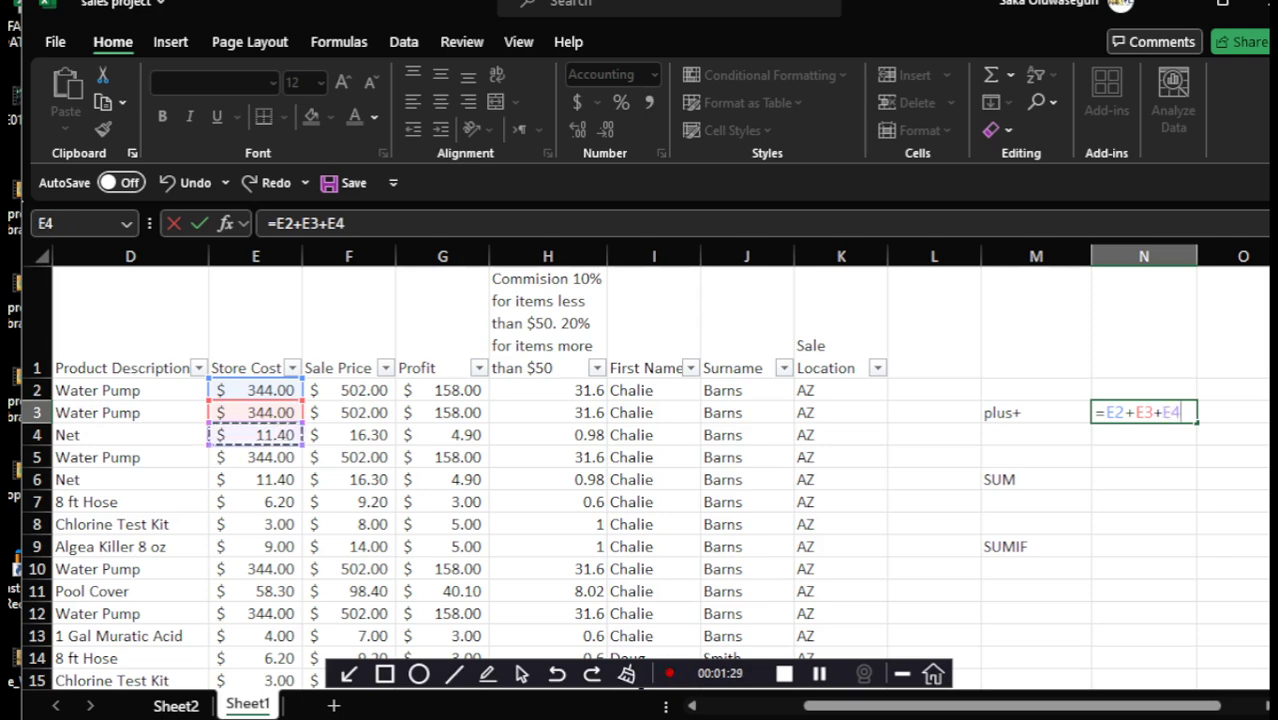
key("Return")
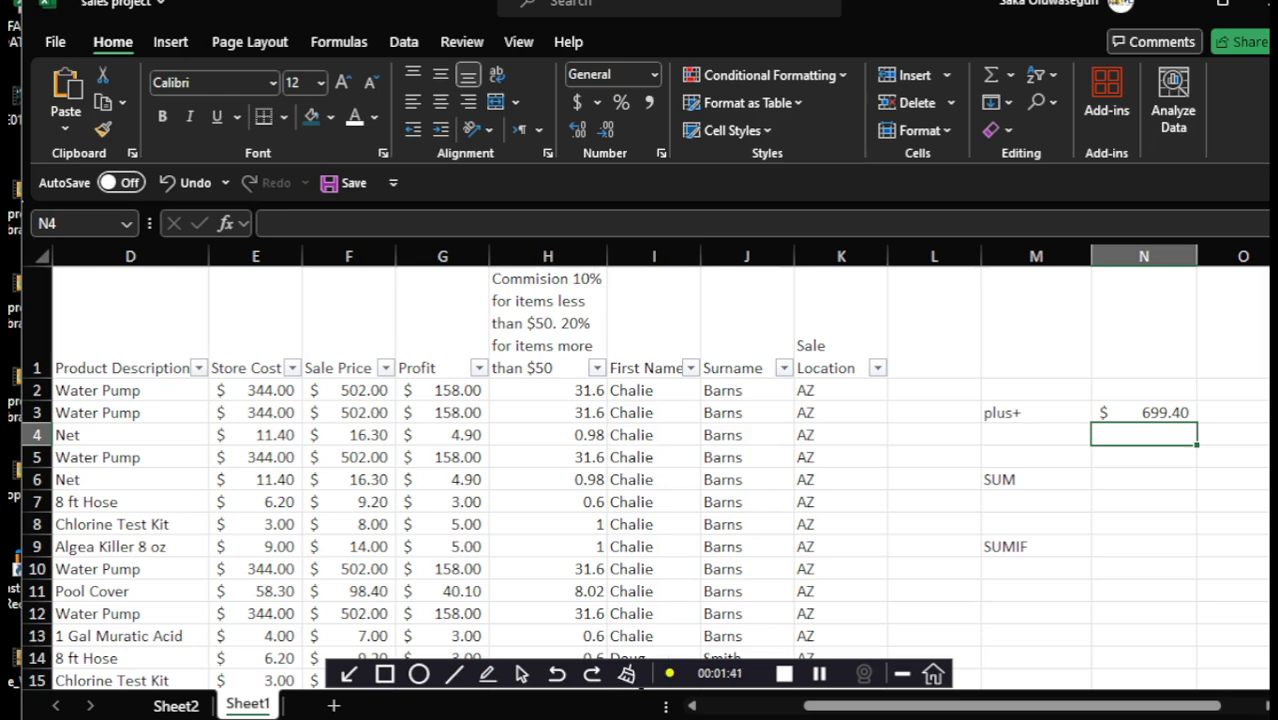
Enter =SUM(E:E) in N6 to total all of column E, giving 10753.9
left_click(1144, 480)
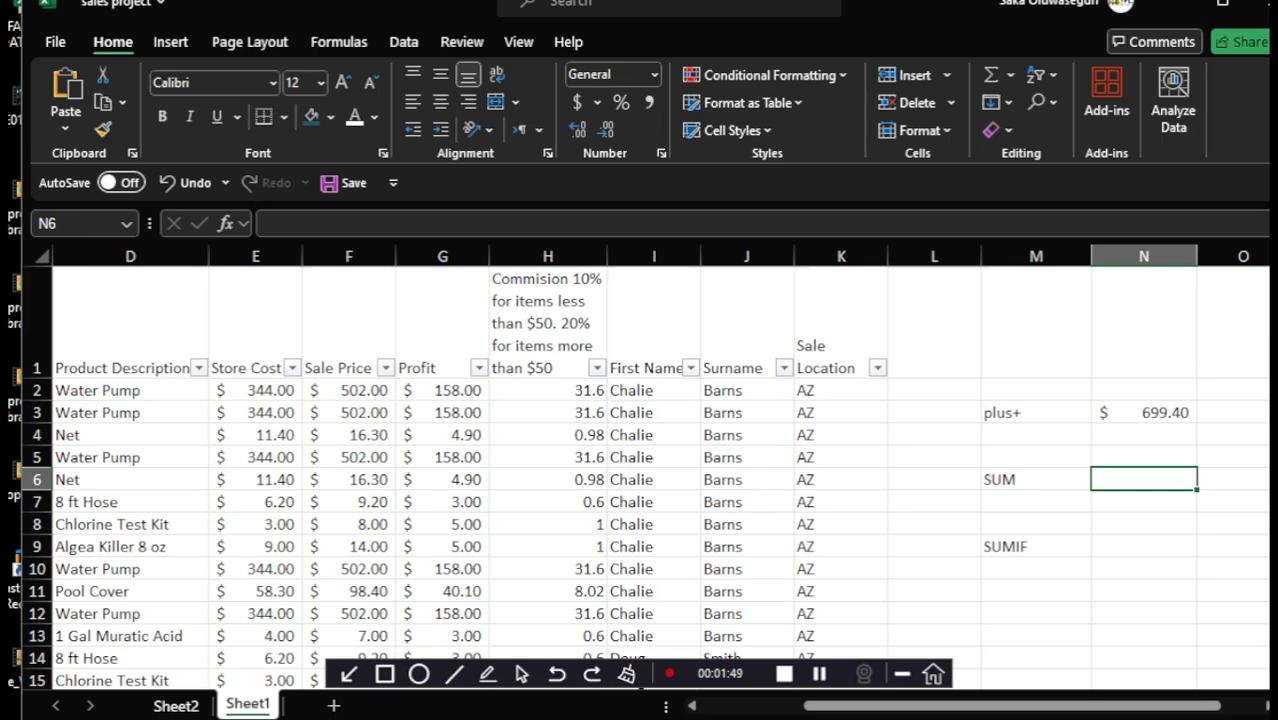
type("=")
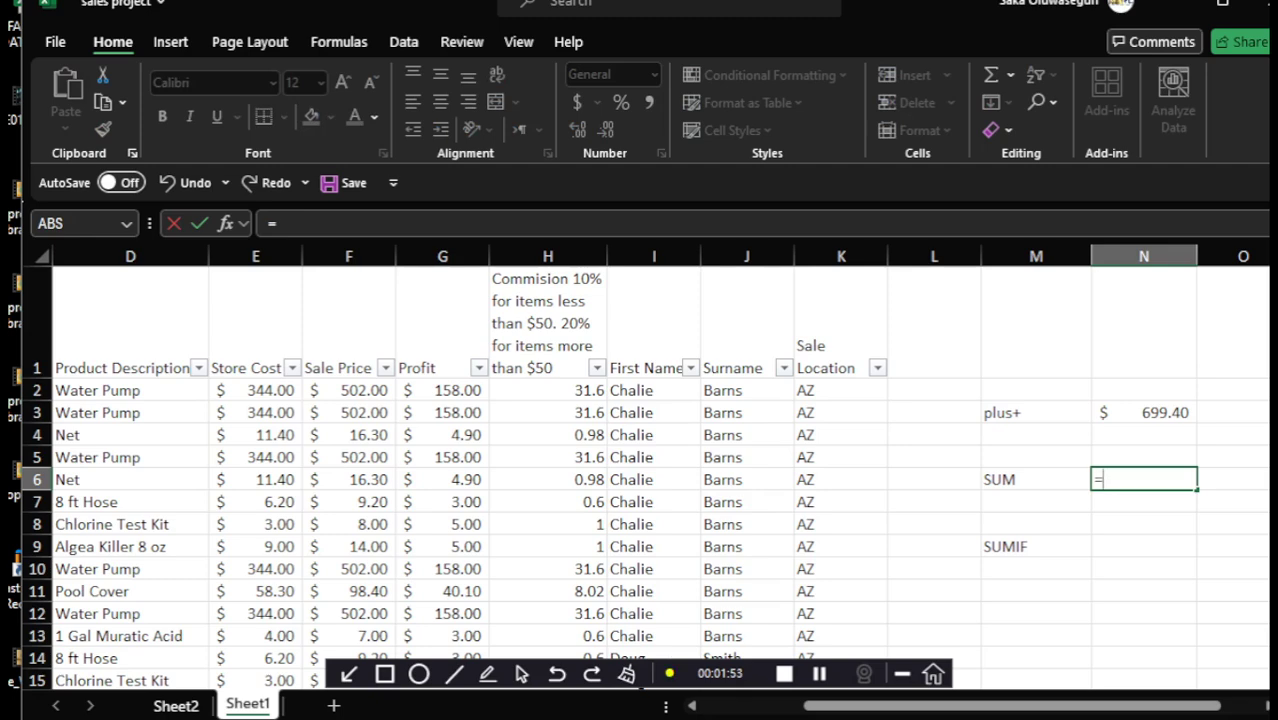
type("SU")
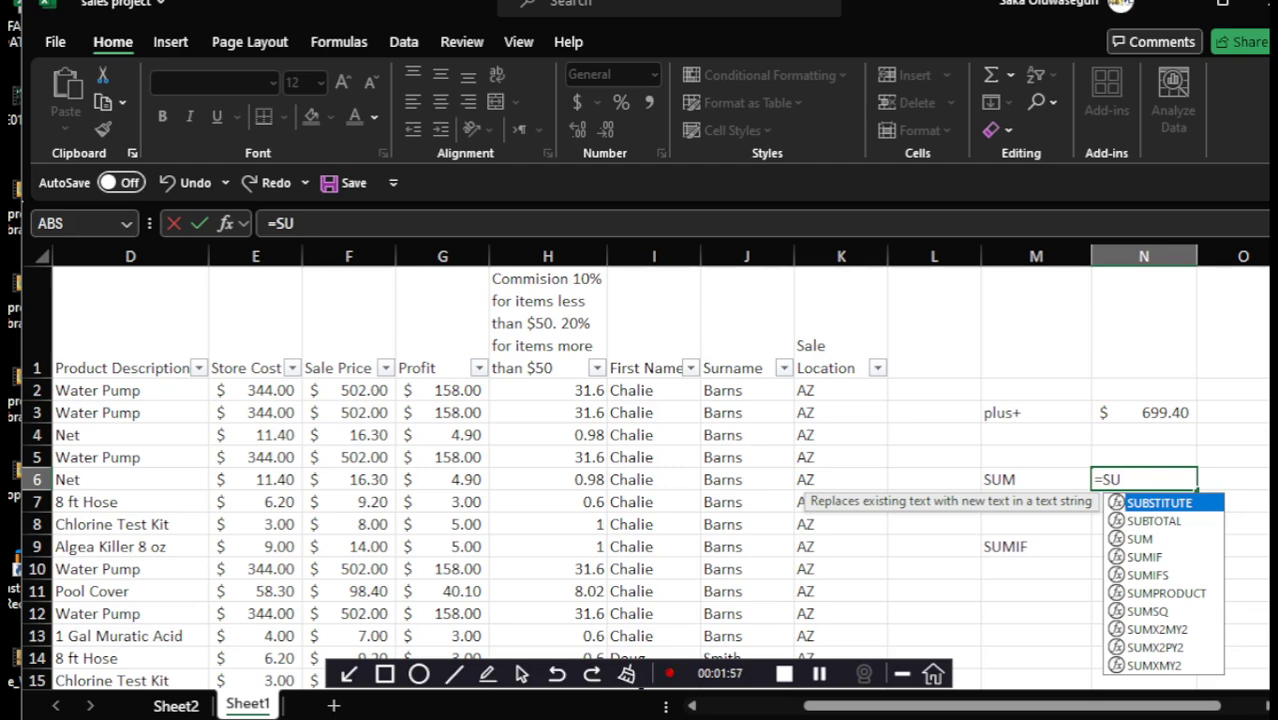
key("Down")
key("Down")
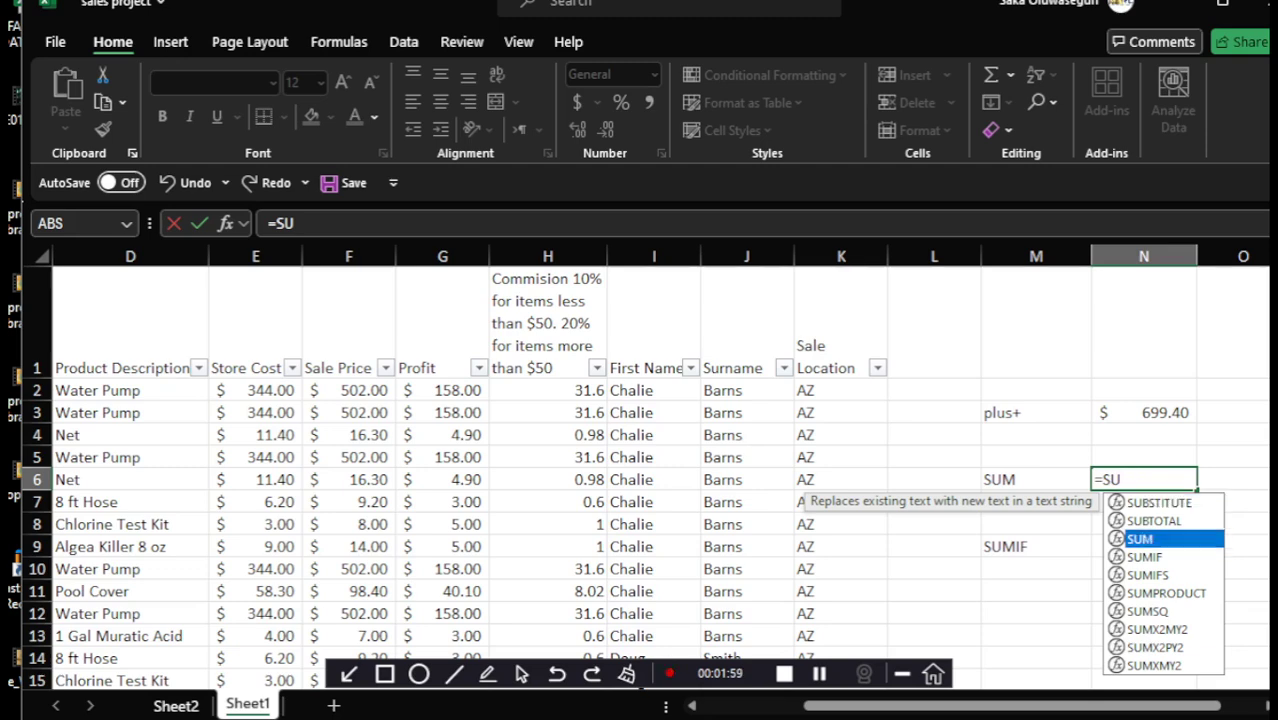
key("Tab")
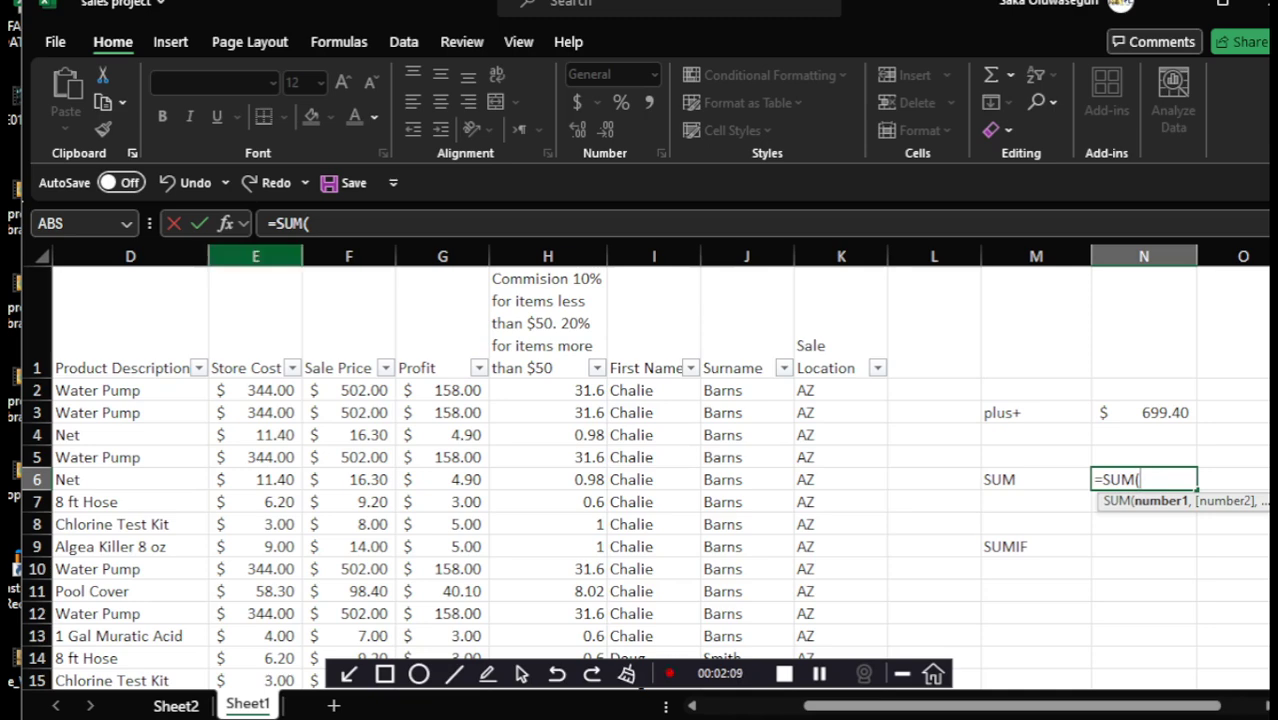
left_click(255, 256)
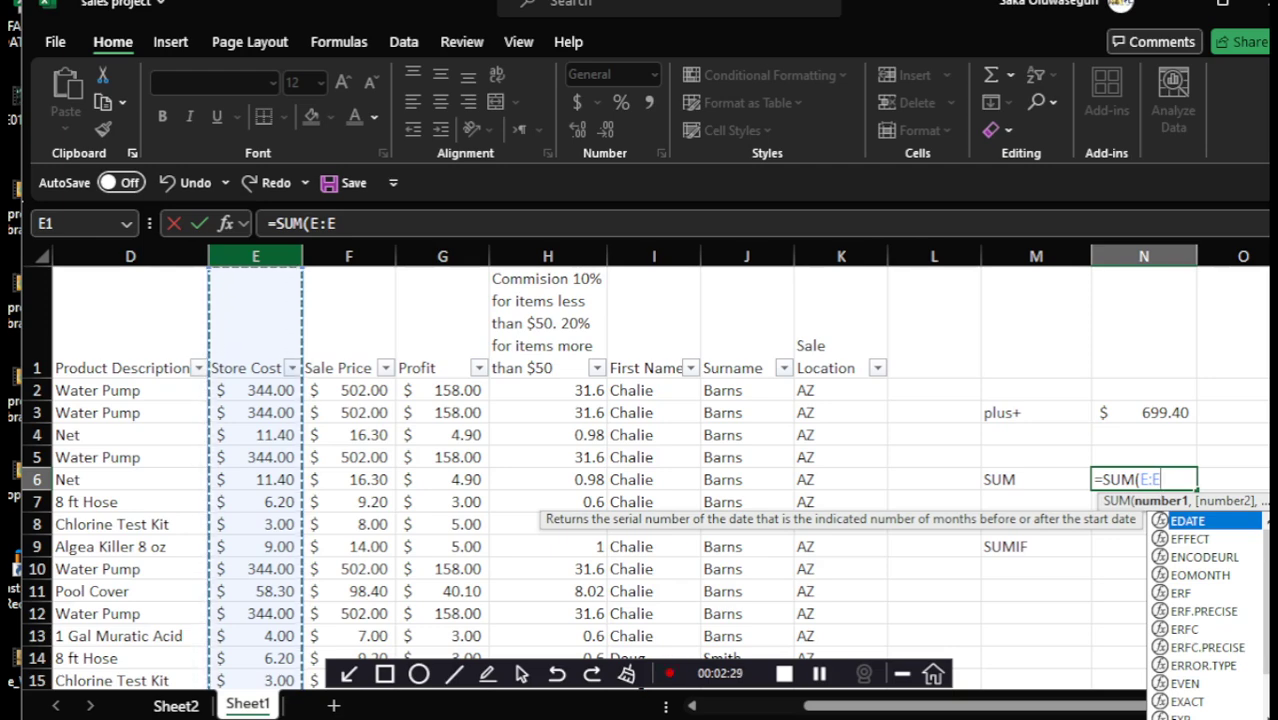
key("Return")
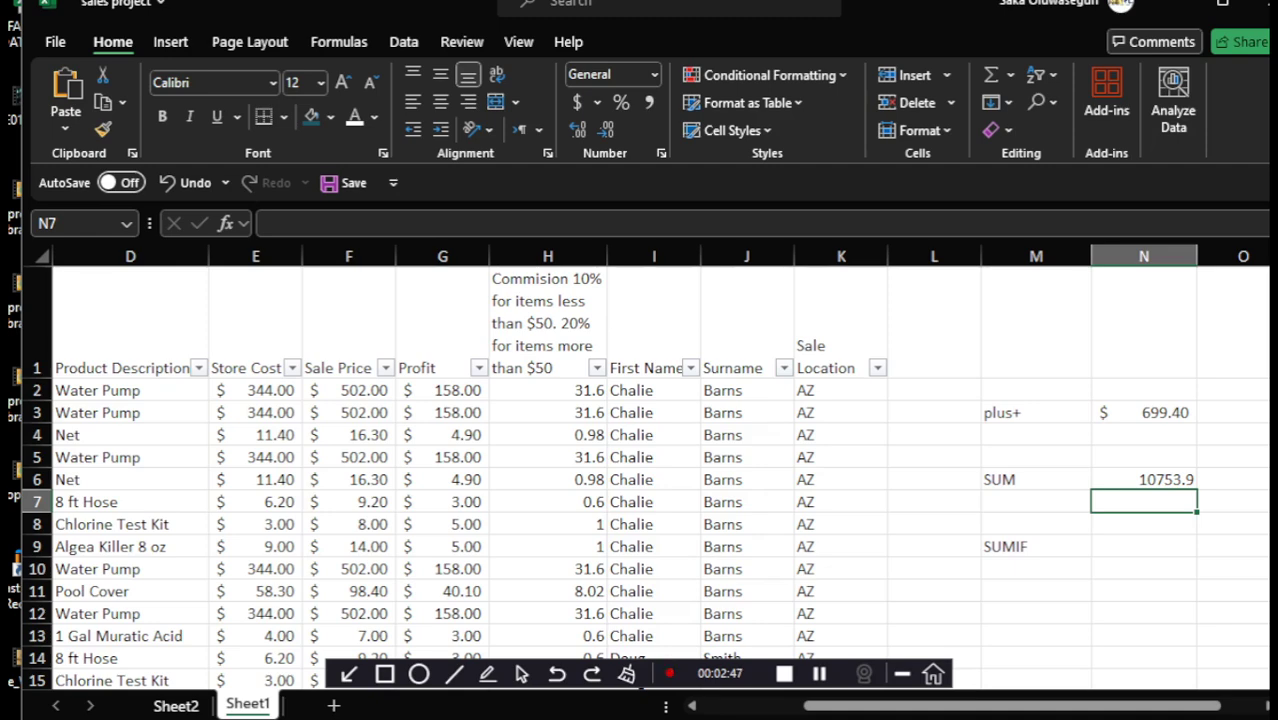
Edit N6, deleting the closing parenthesis and E:E range to leave =SUM(
left_click(1146, 480)
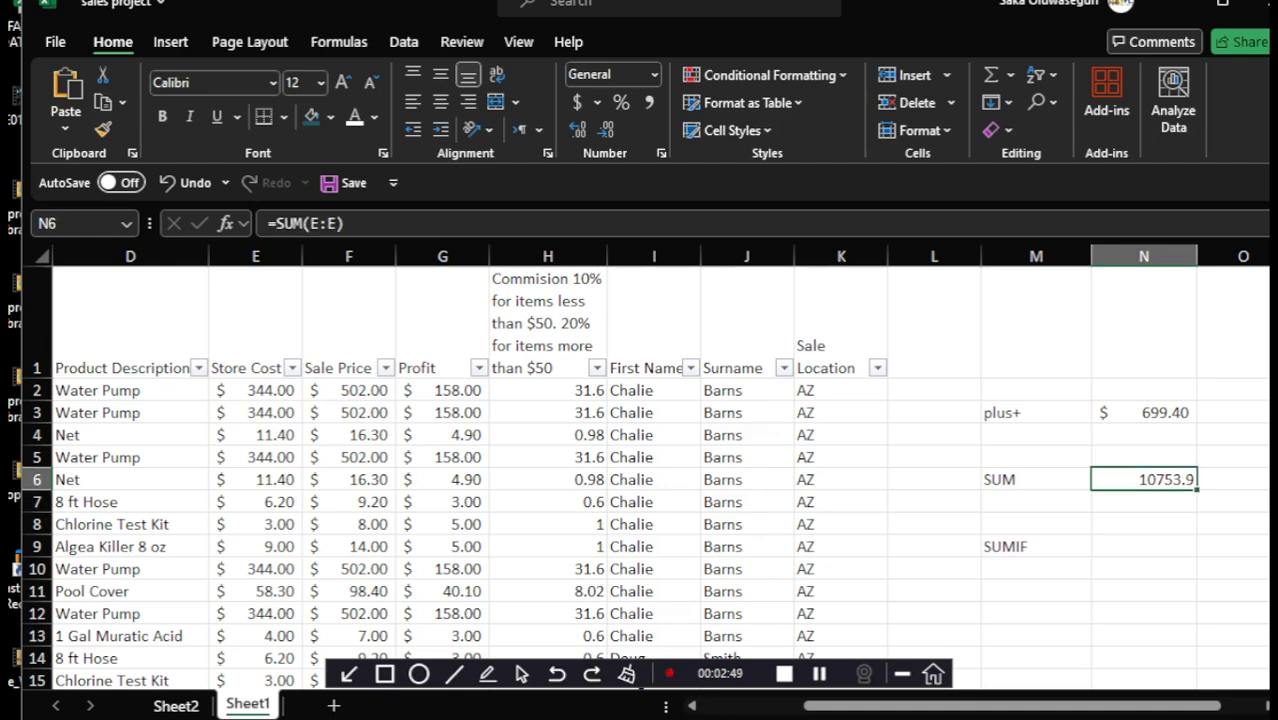
double_click(1146, 480)
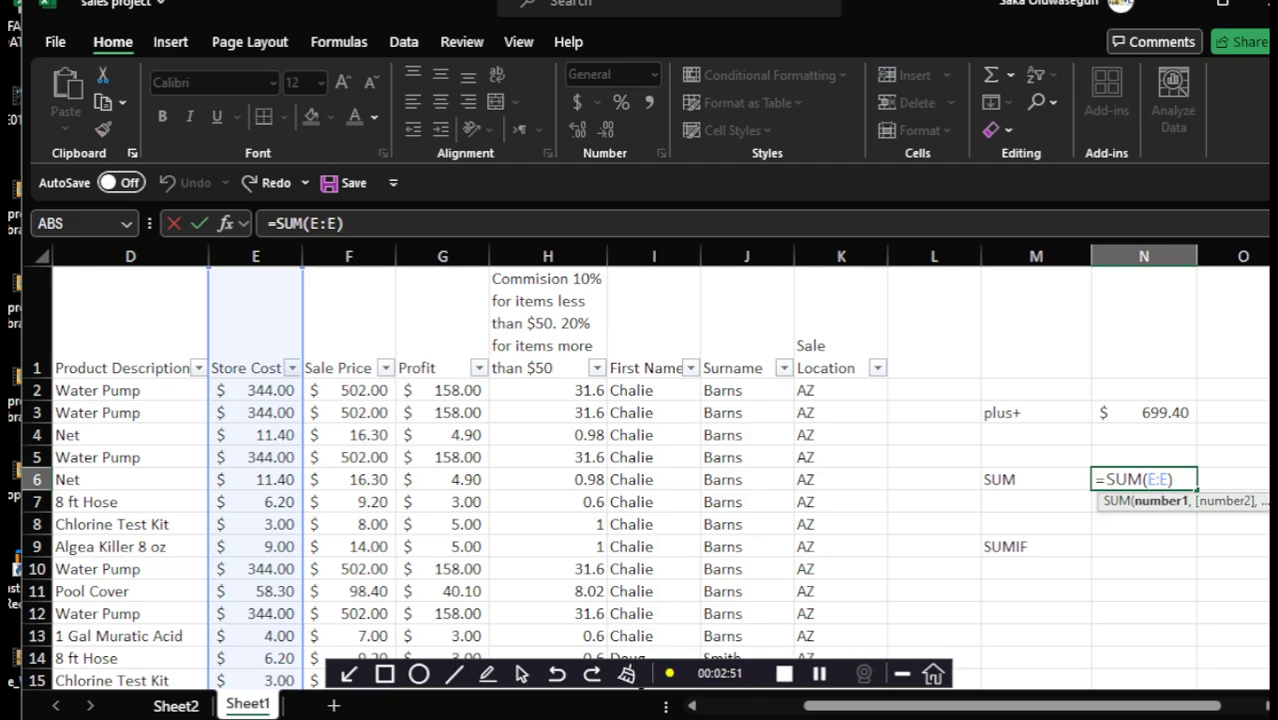
left_click(1174, 480)
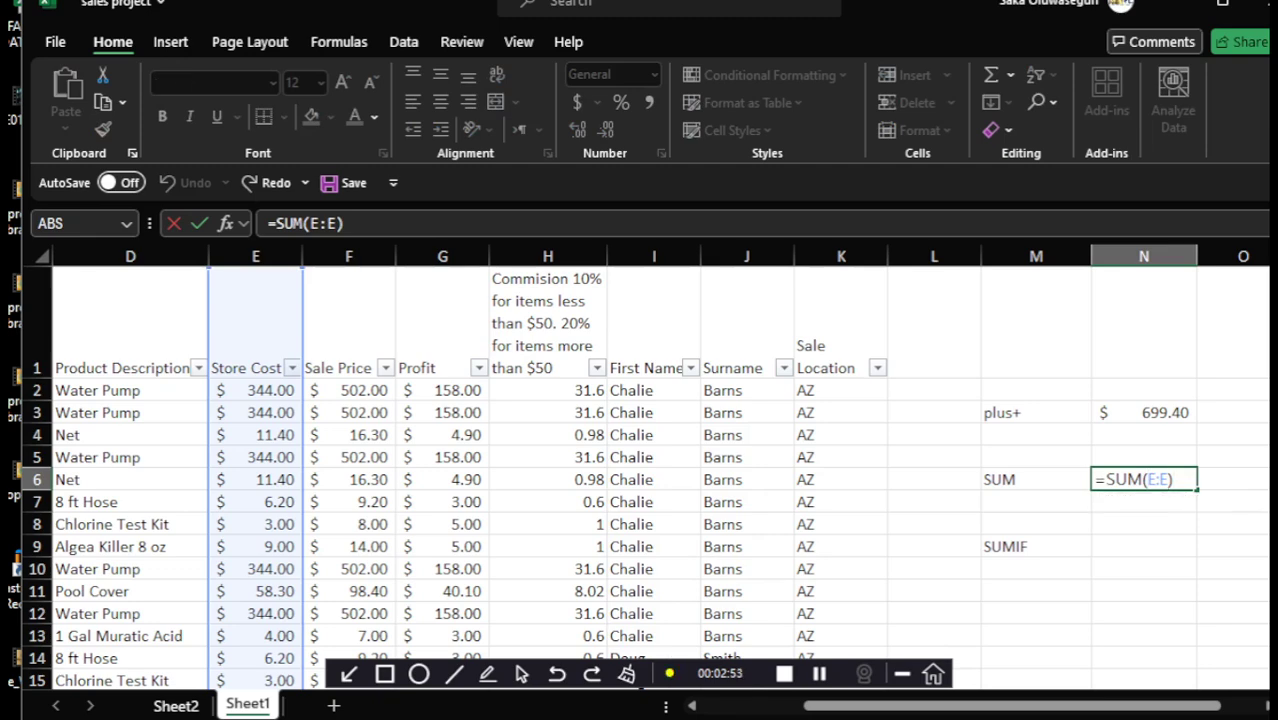
key("BackSpace")
key("BackSpace")
key("BackSpace")
key("BackSpace")
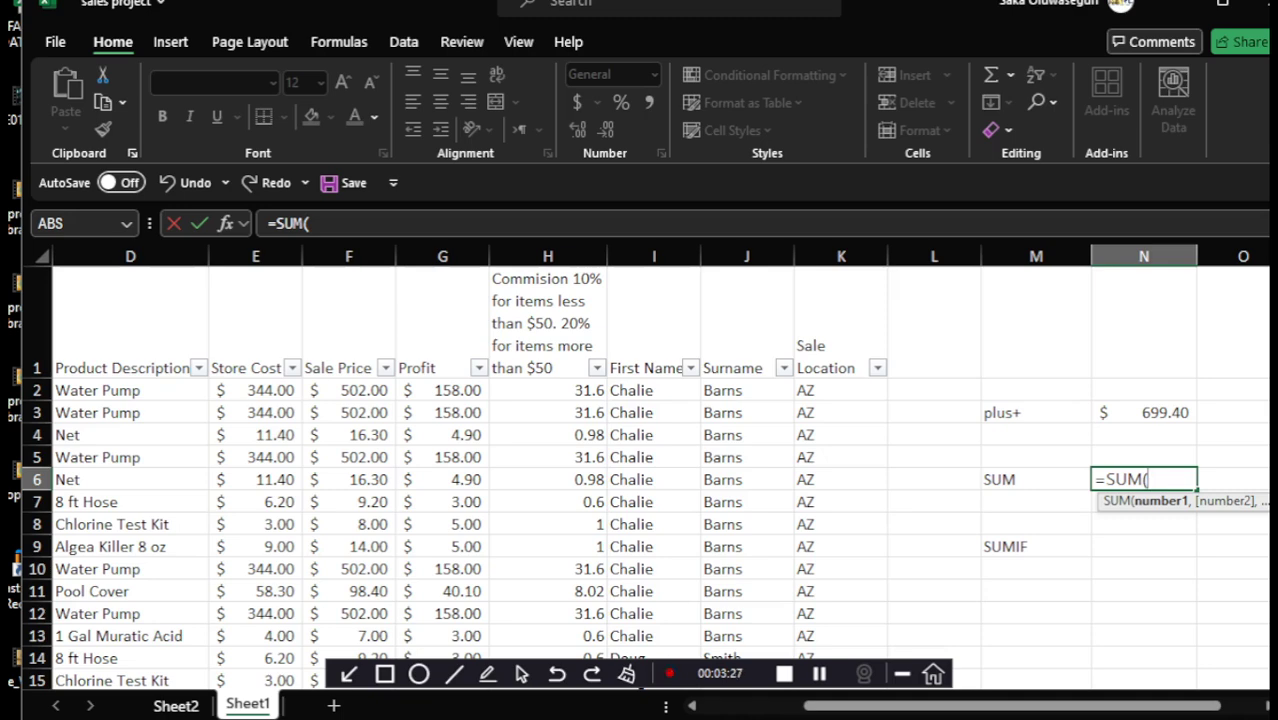
Complete N6 as a SUM of E2, E3, E5, E10 and E12, showing $1,720.00
left_click(256, 391)
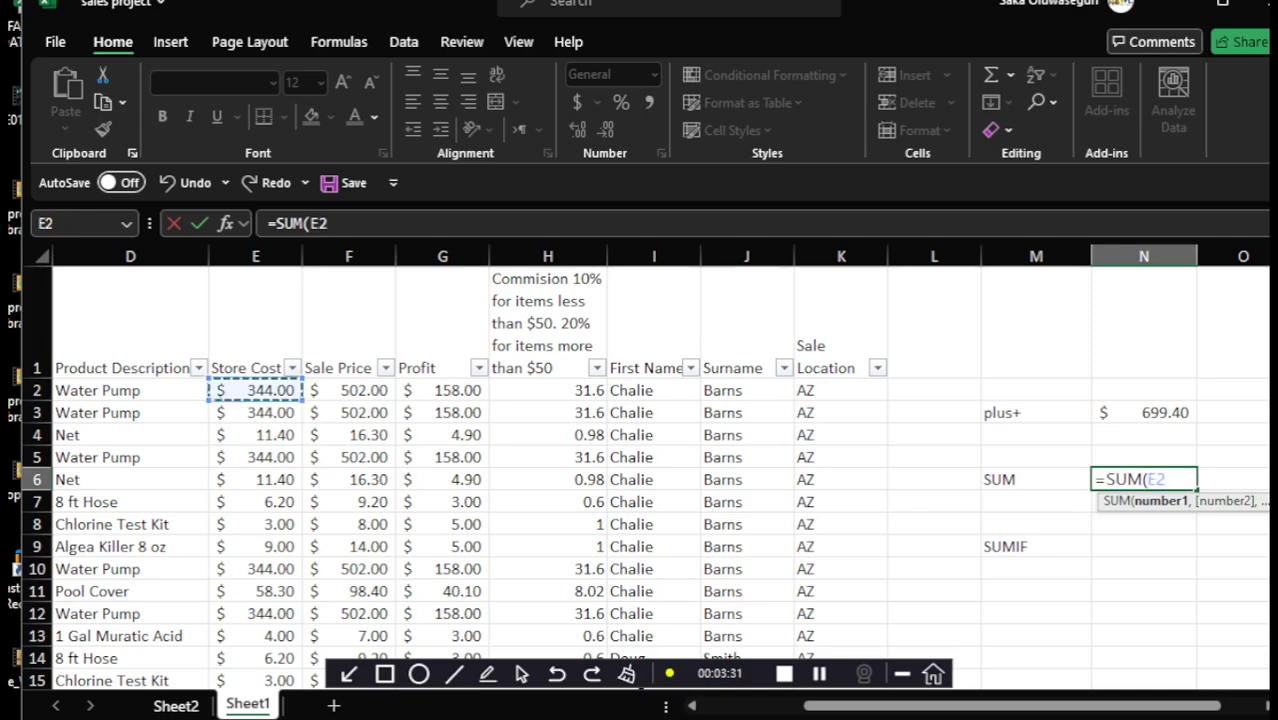
type(",")
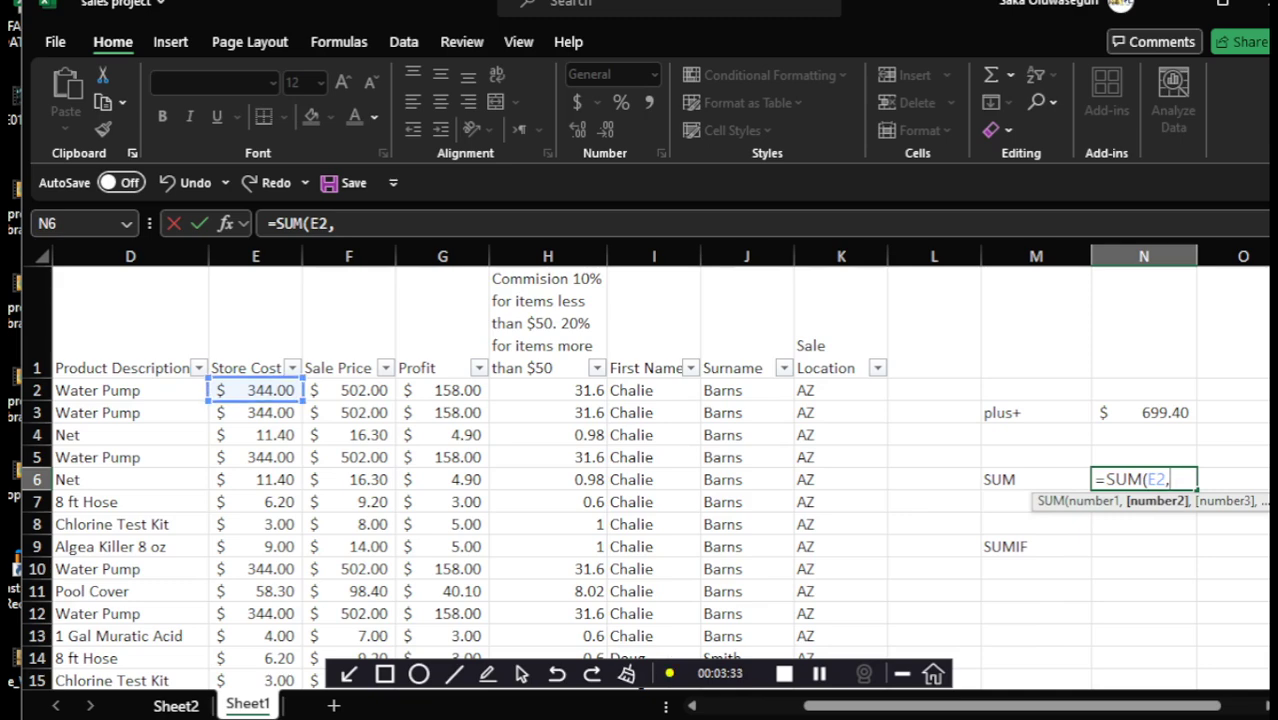
left_click(256, 413)
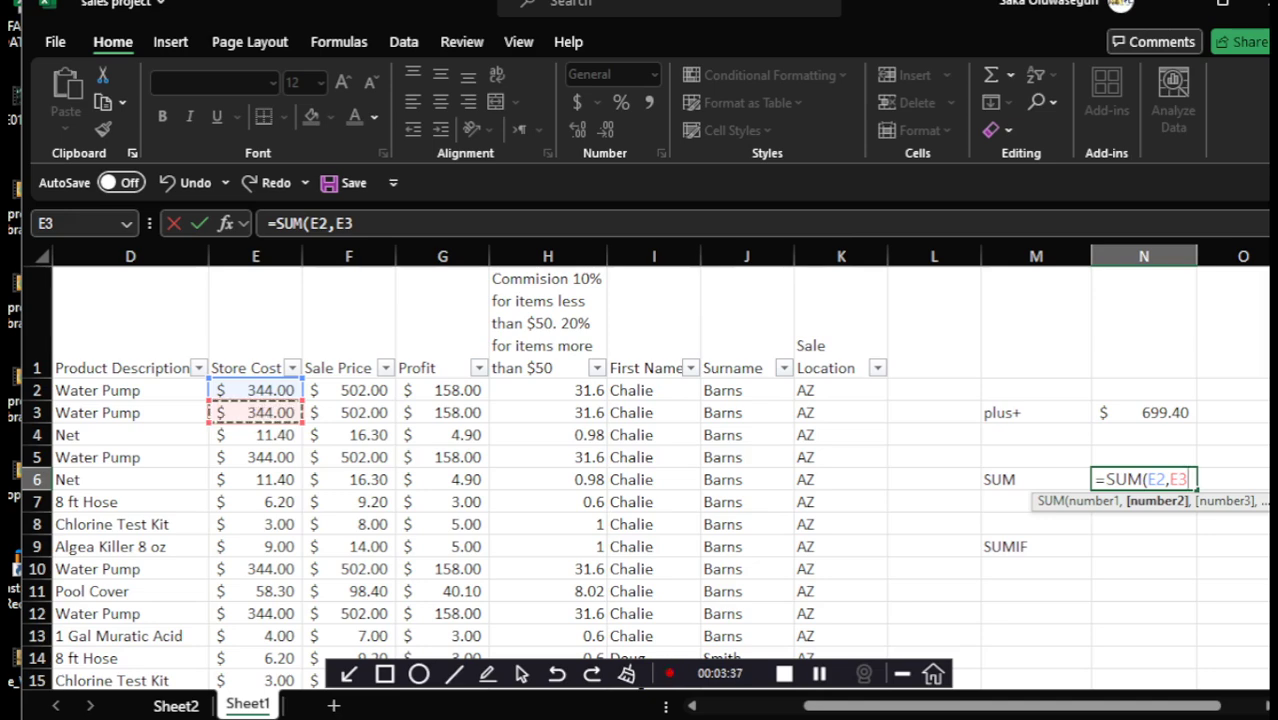
type(",")
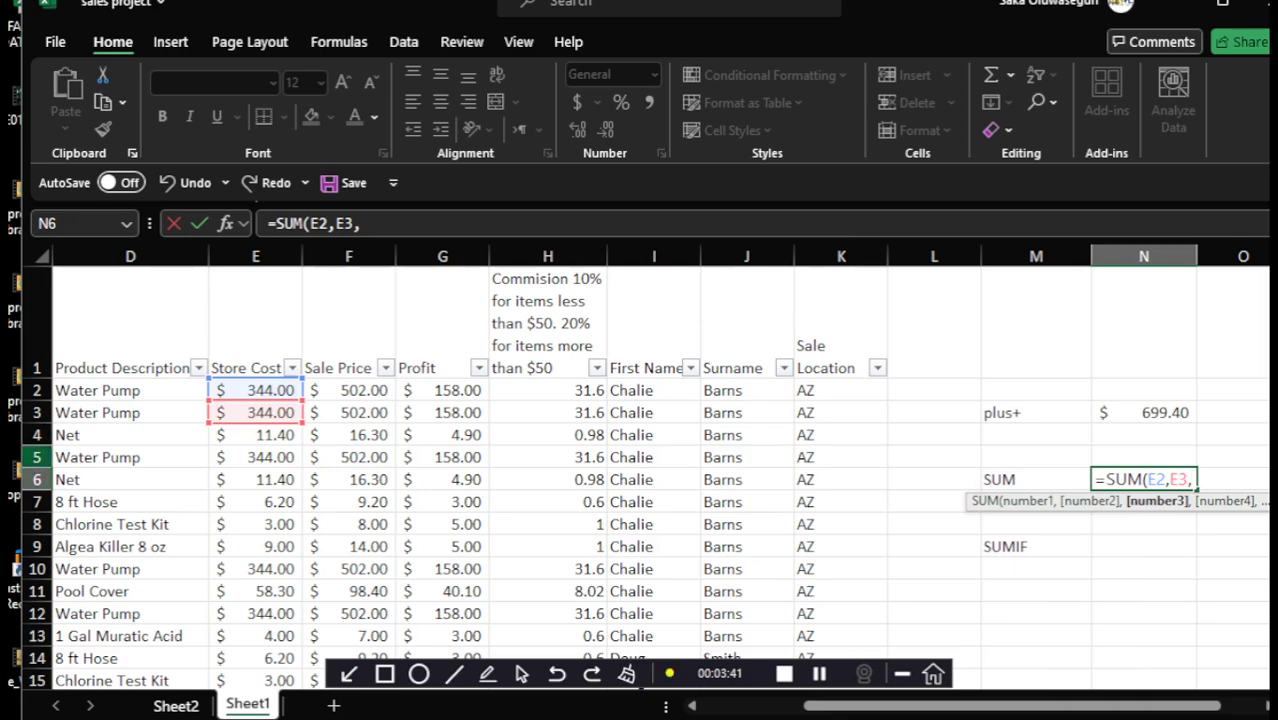
left_click(256, 457)
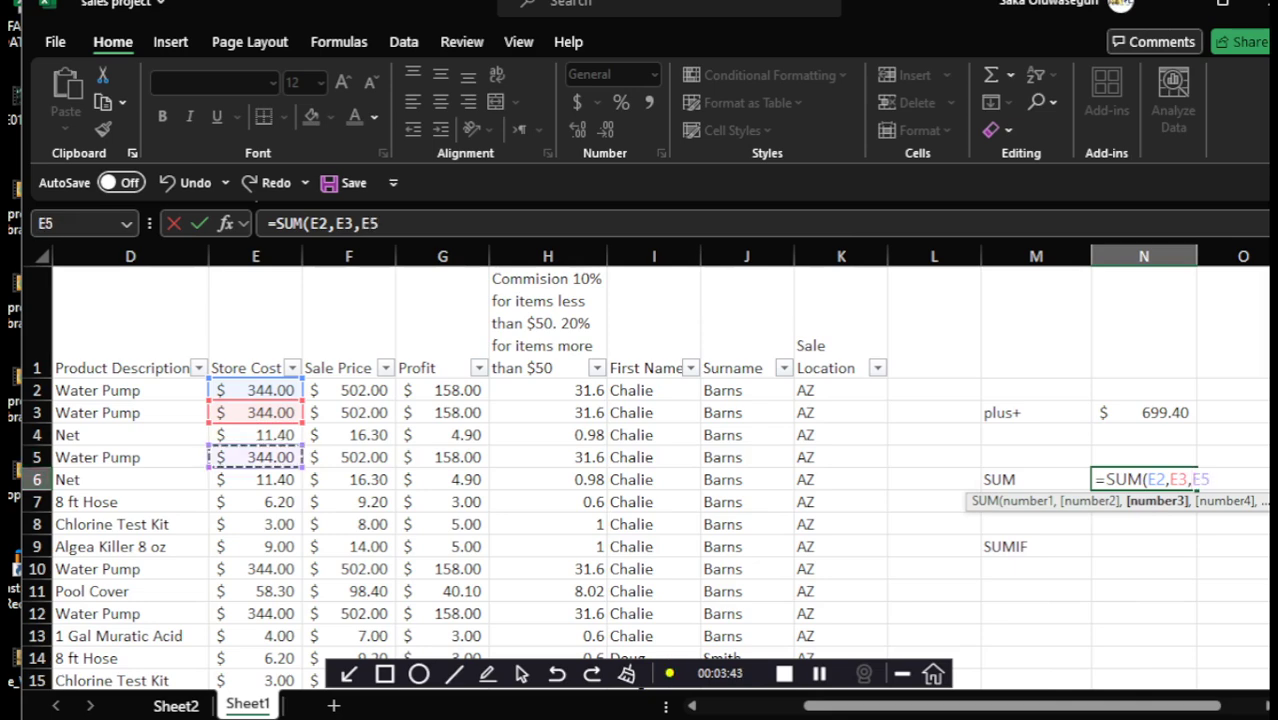
type(",")
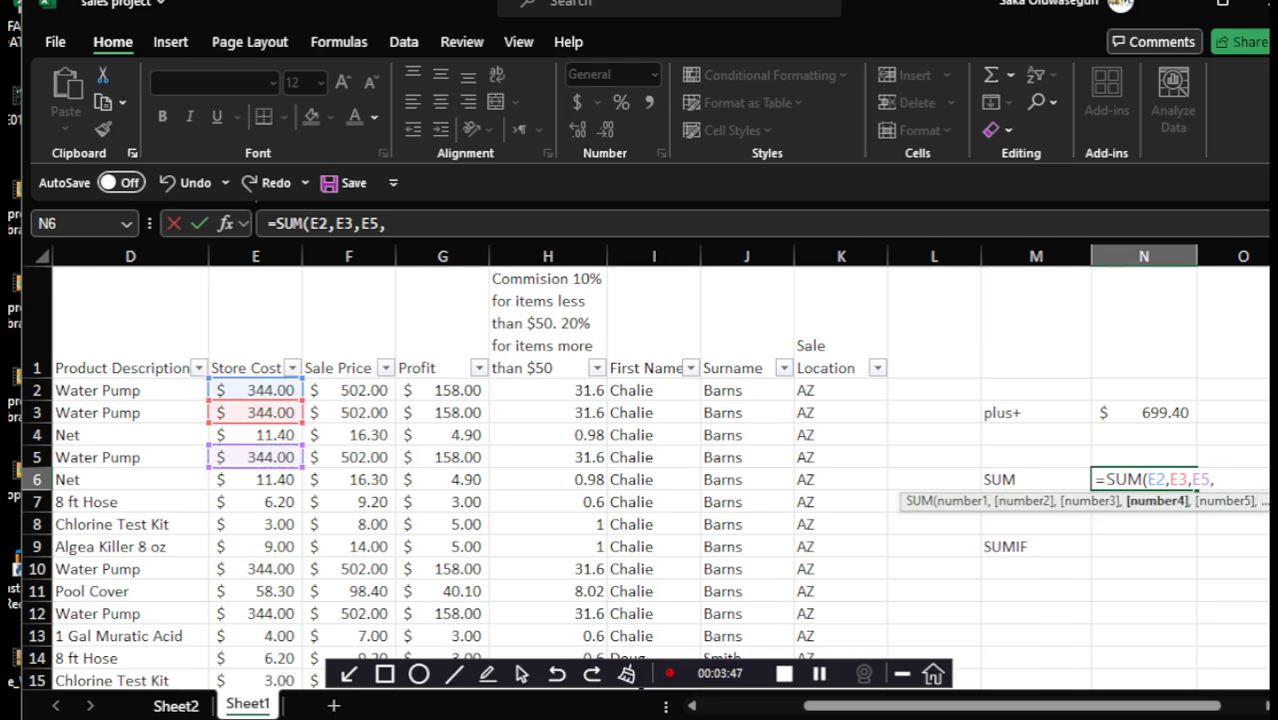
left_click(256, 569)
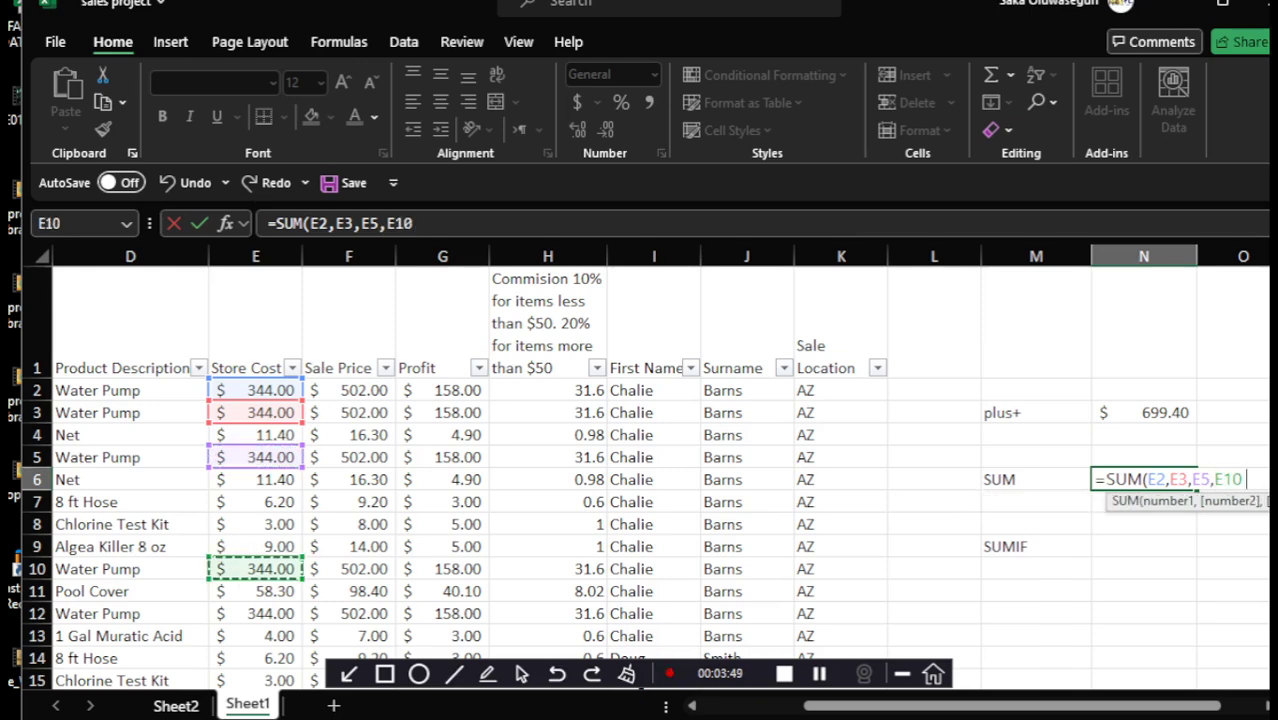
type(",")
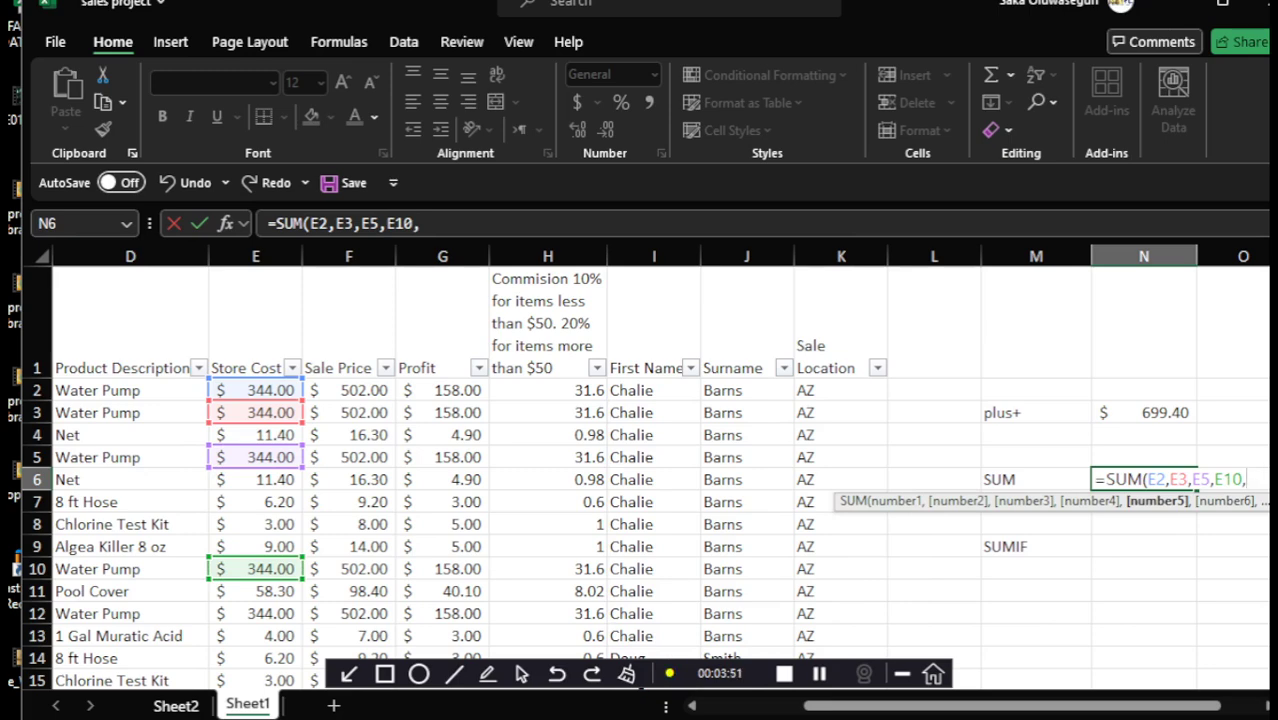
left_click(256, 613)
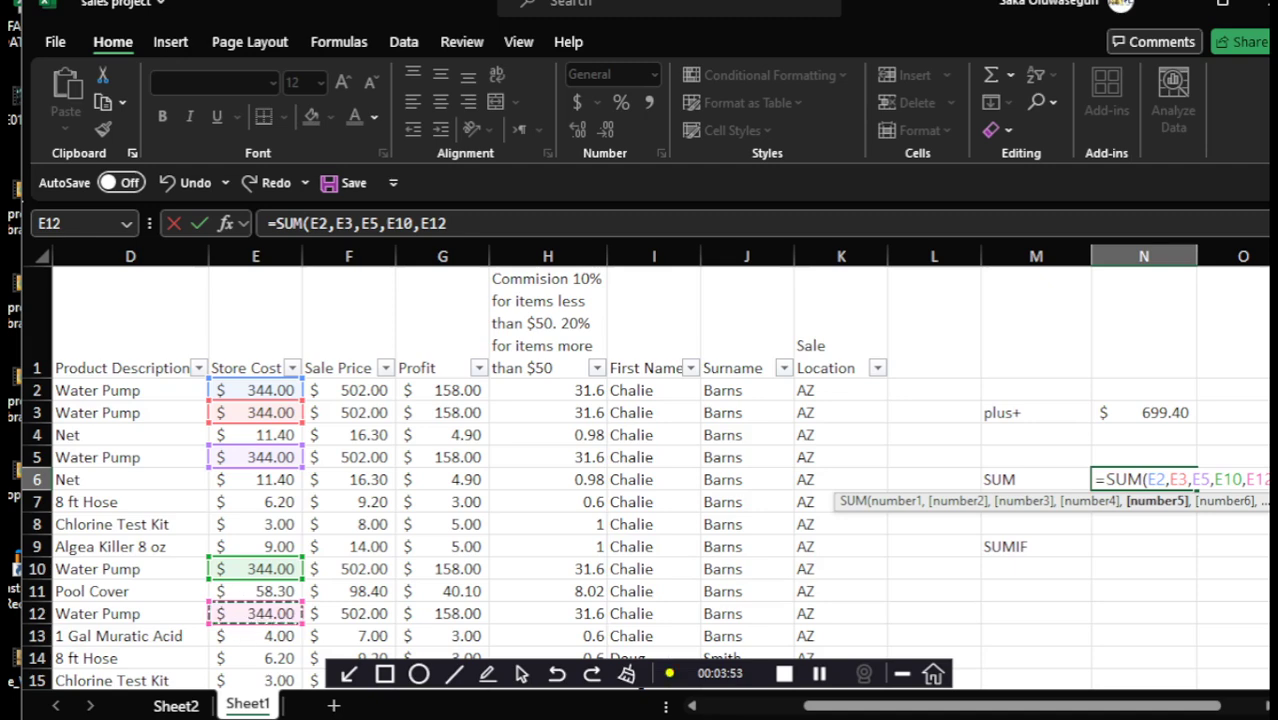
type(",")
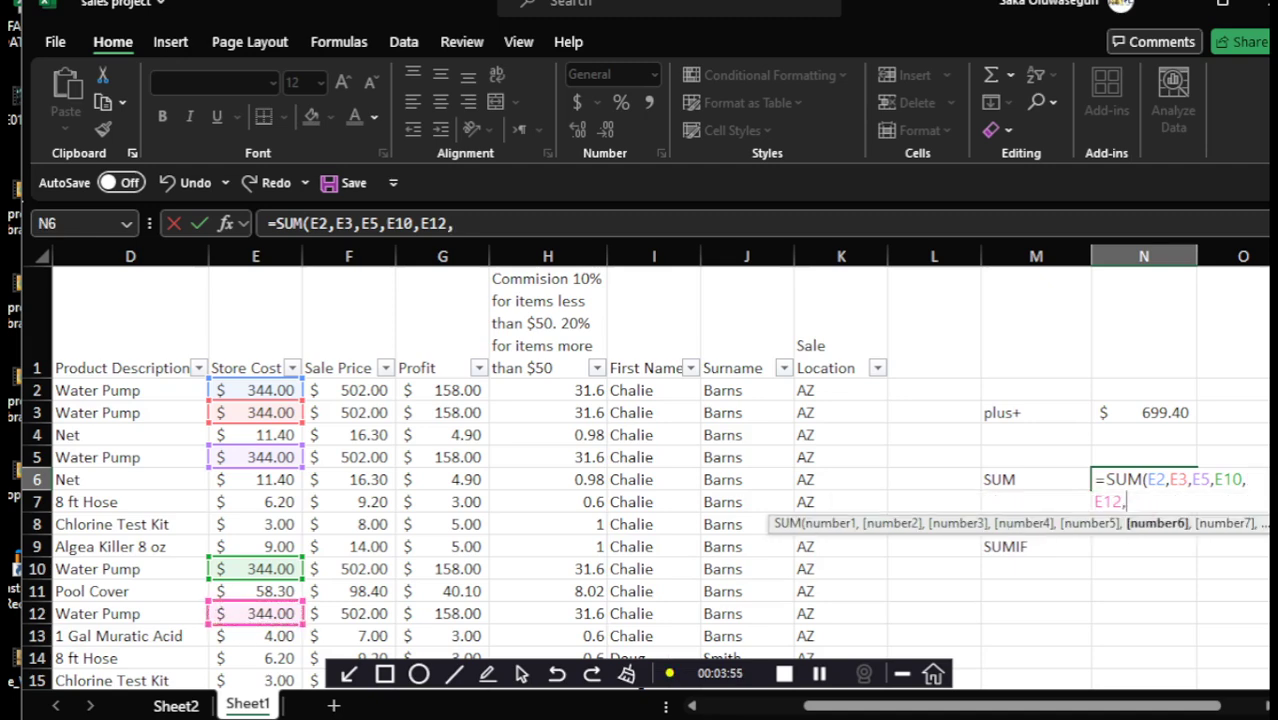
key("Return")
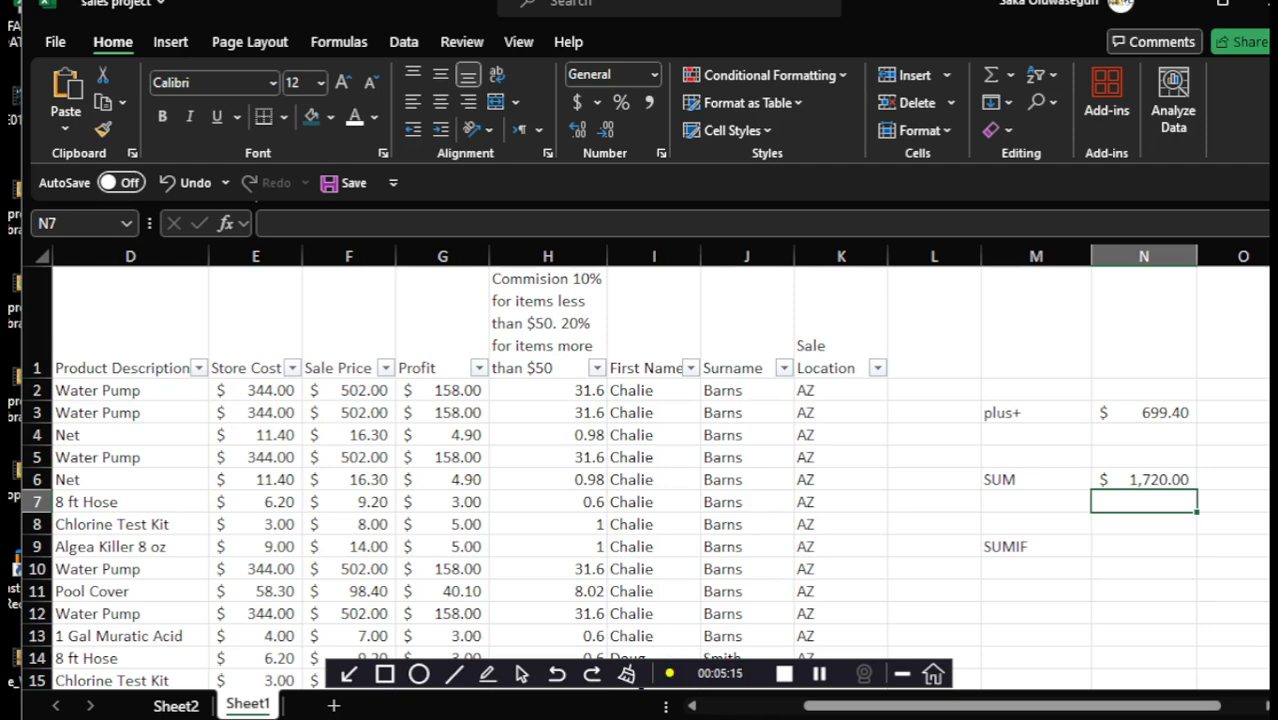
In N9, start =SUMIF with column D as range and "Water Pump" as criterion
left_click(1144, 546)
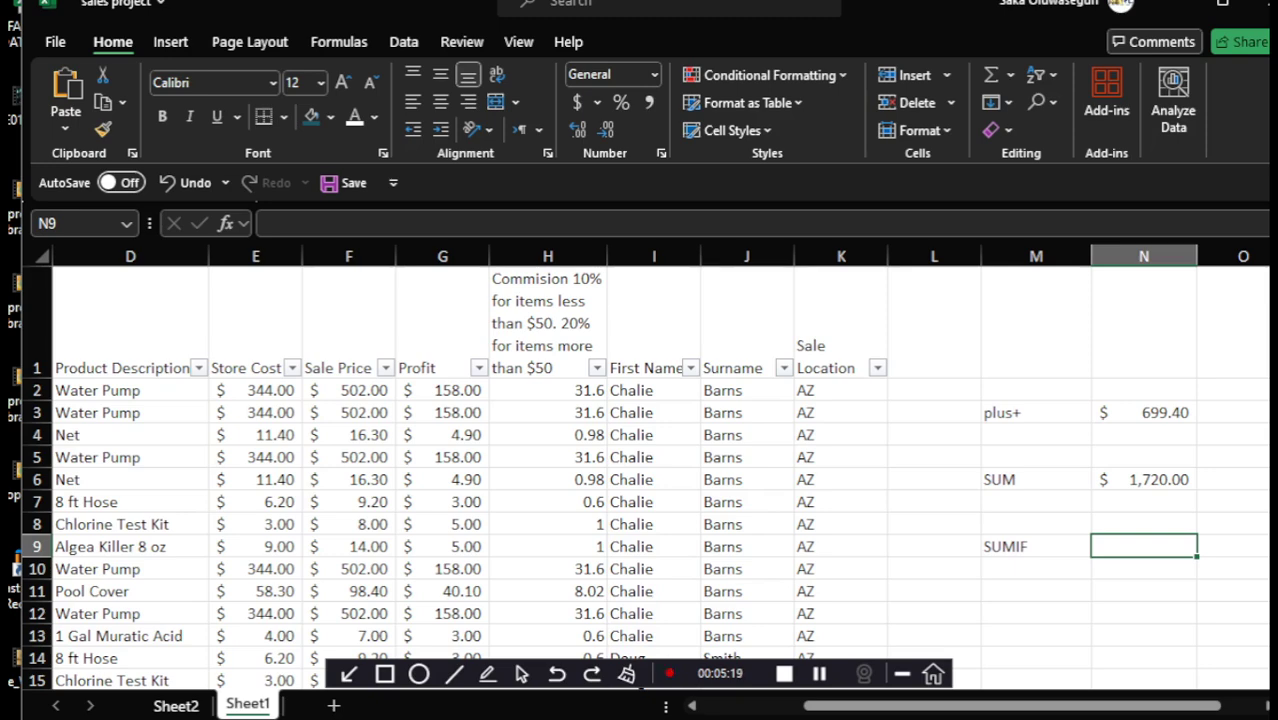
type("=")
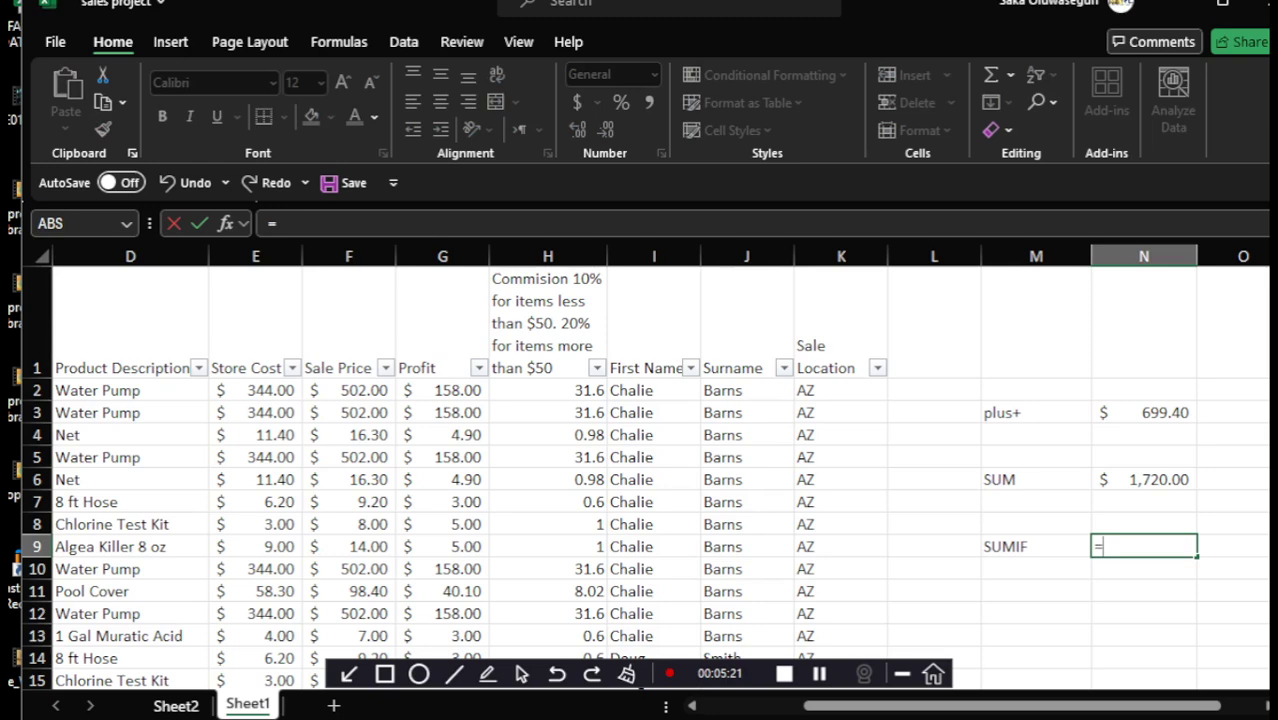
type("SUM")
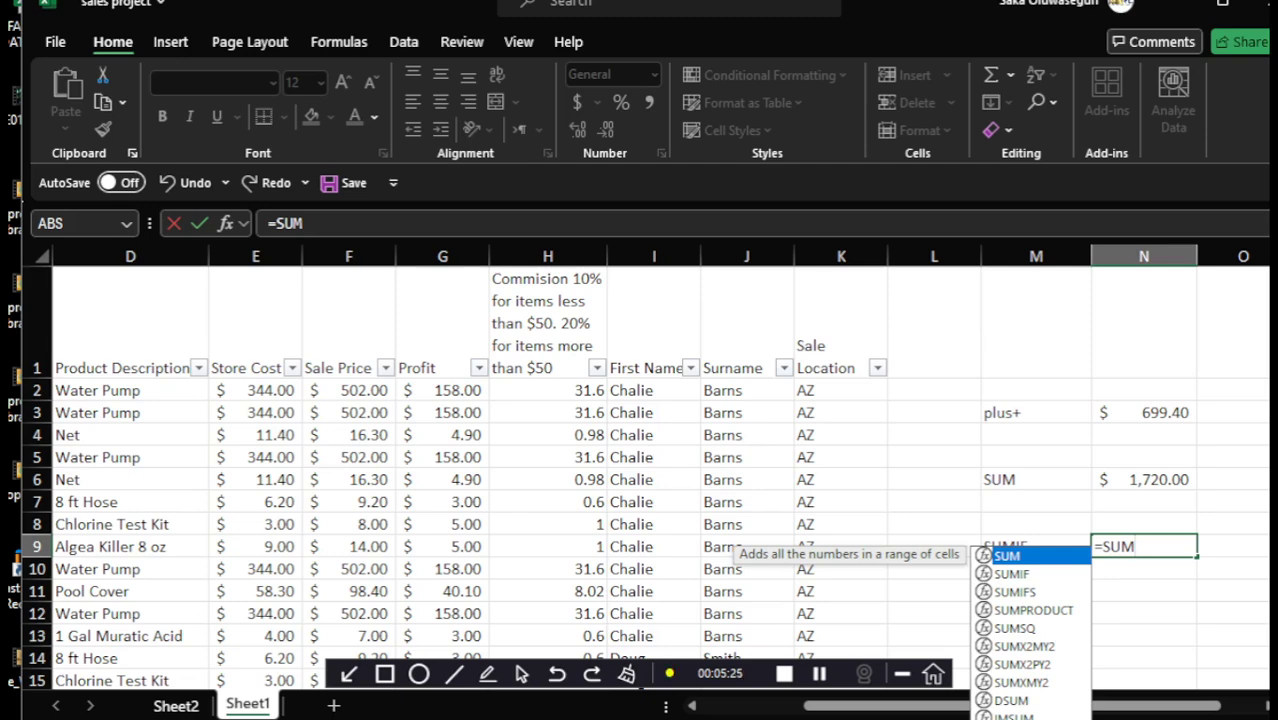
key("Down")
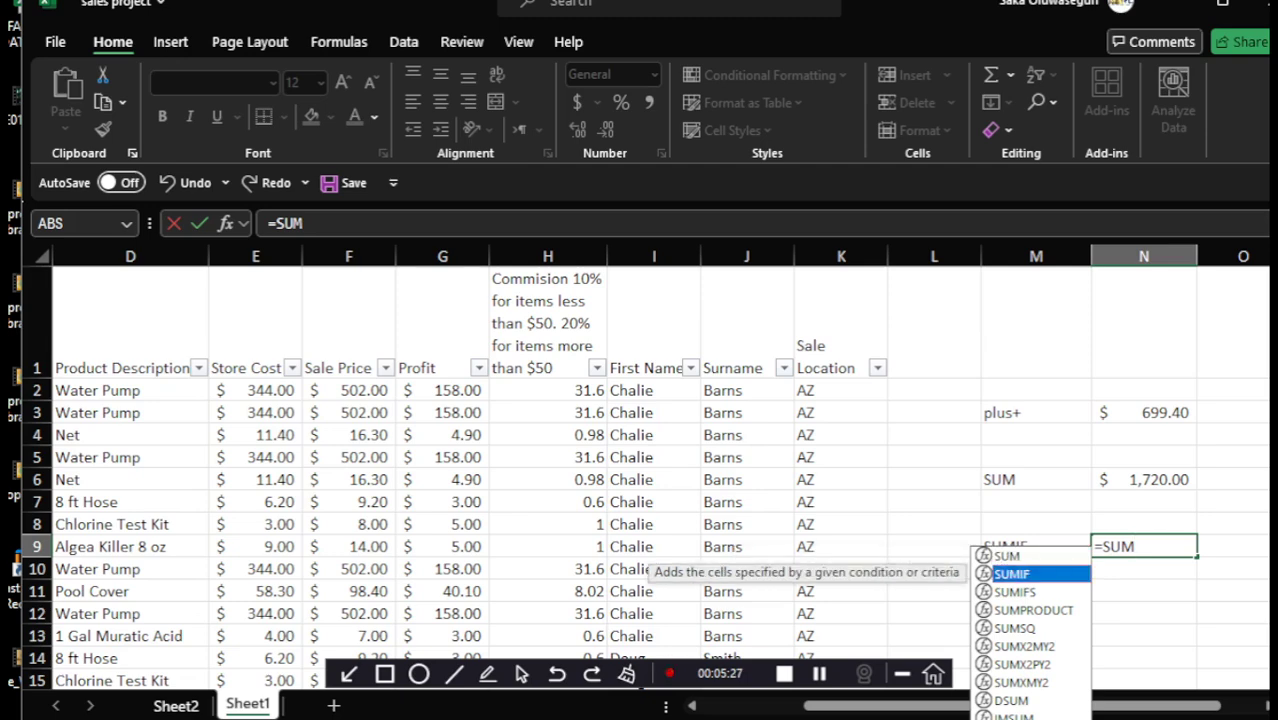
key("Tab")
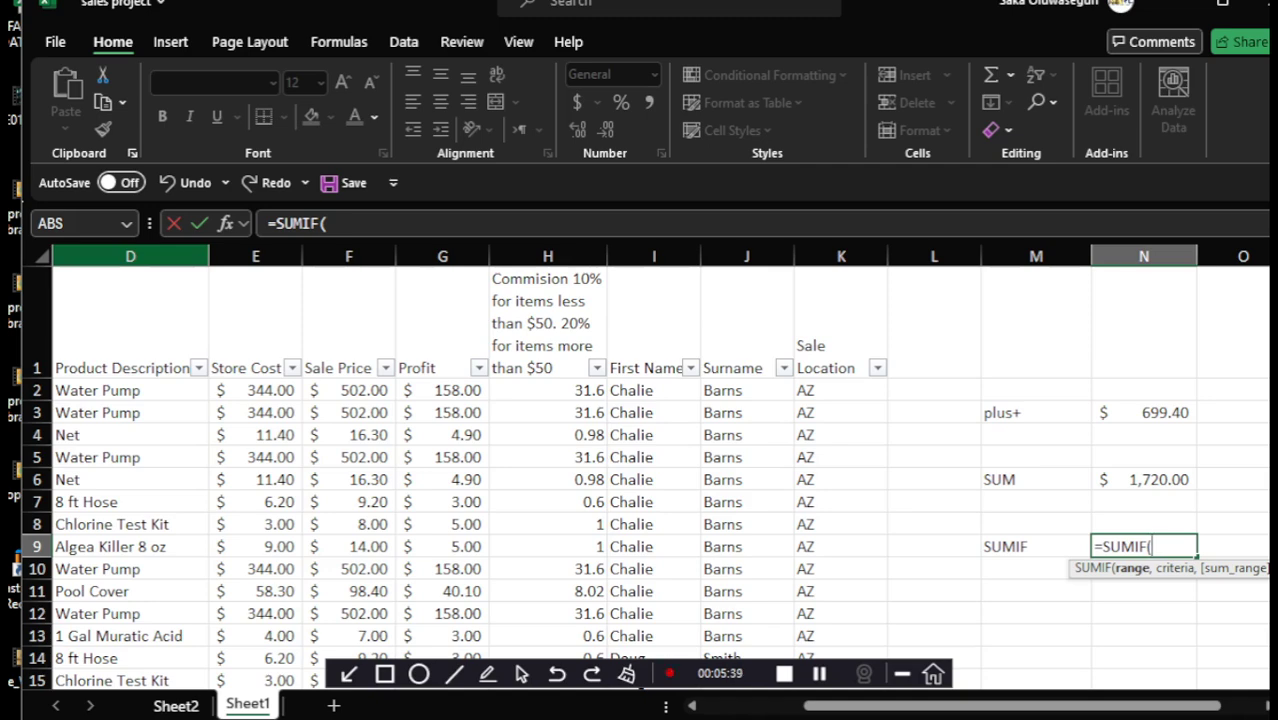
left_click(130, 256)
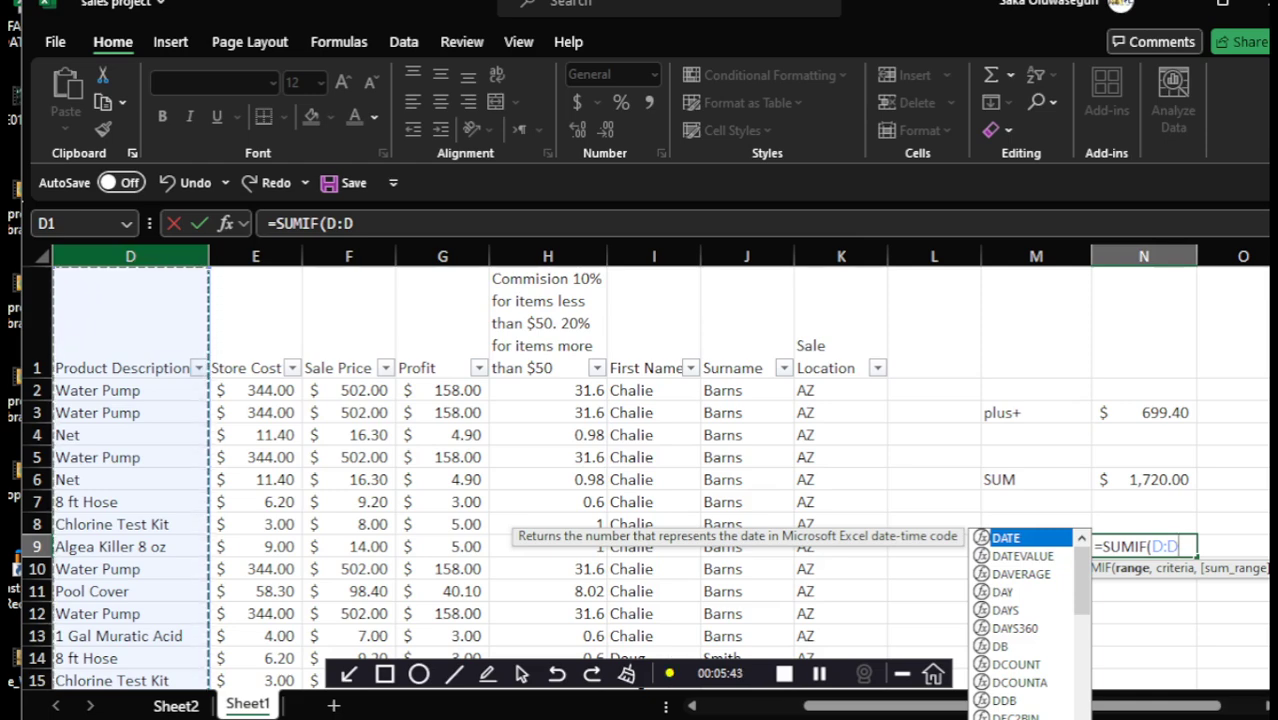
type(",")
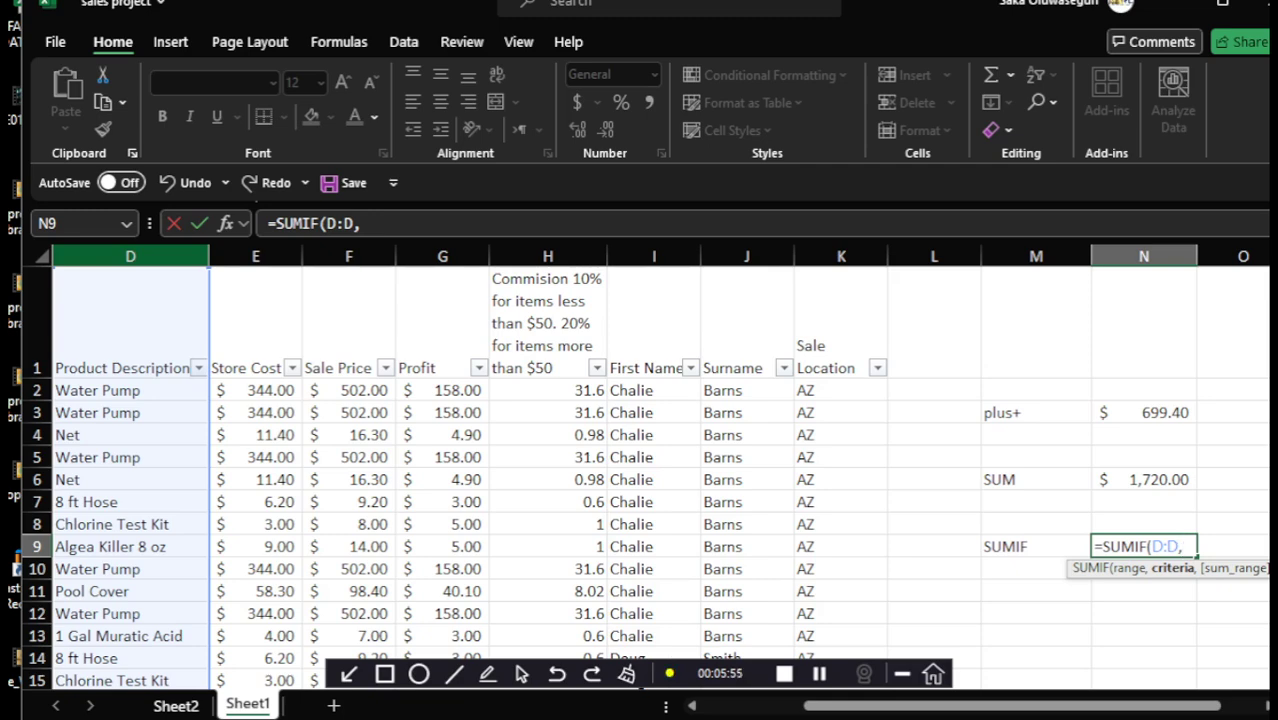
type("\"\"")
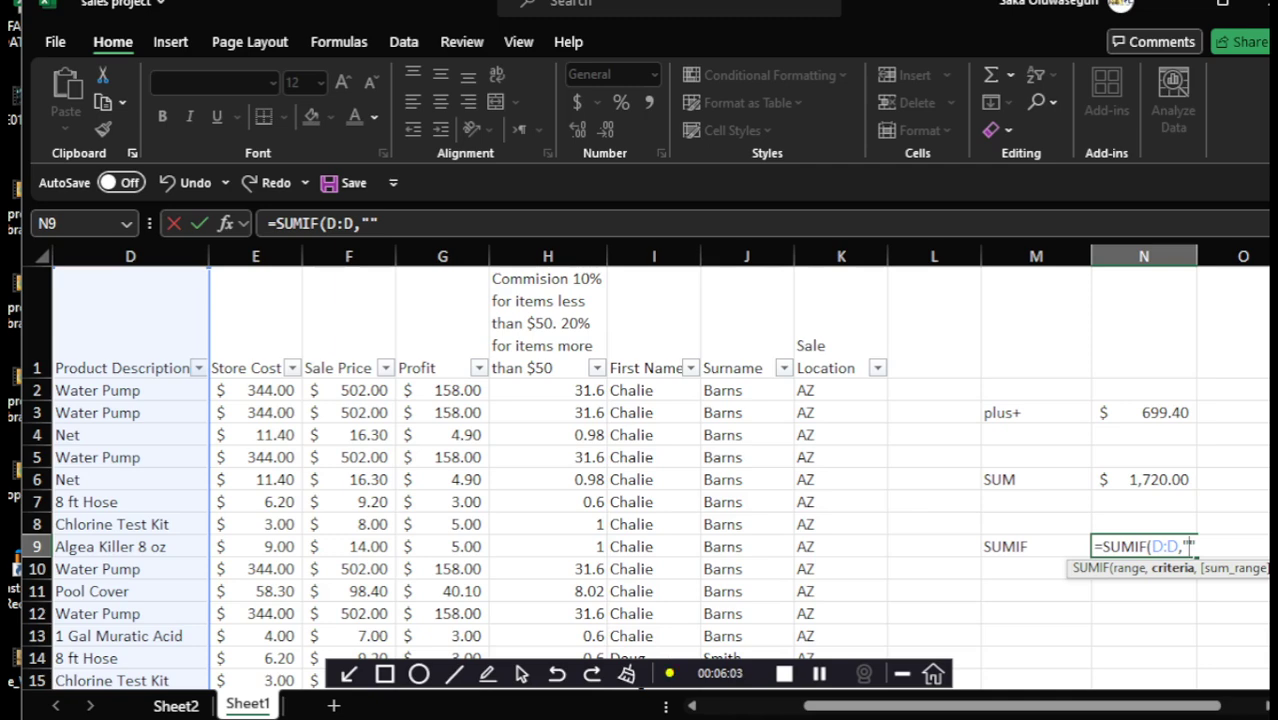
type("Water ")
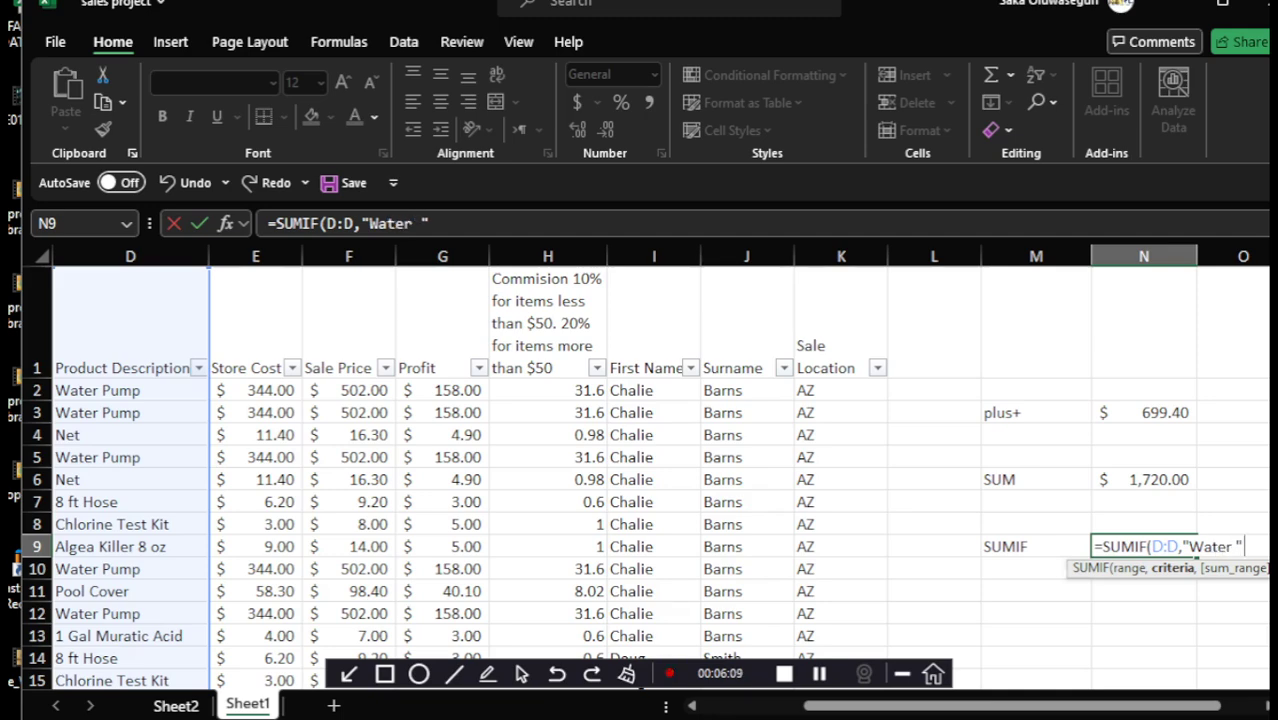
type("Pump")
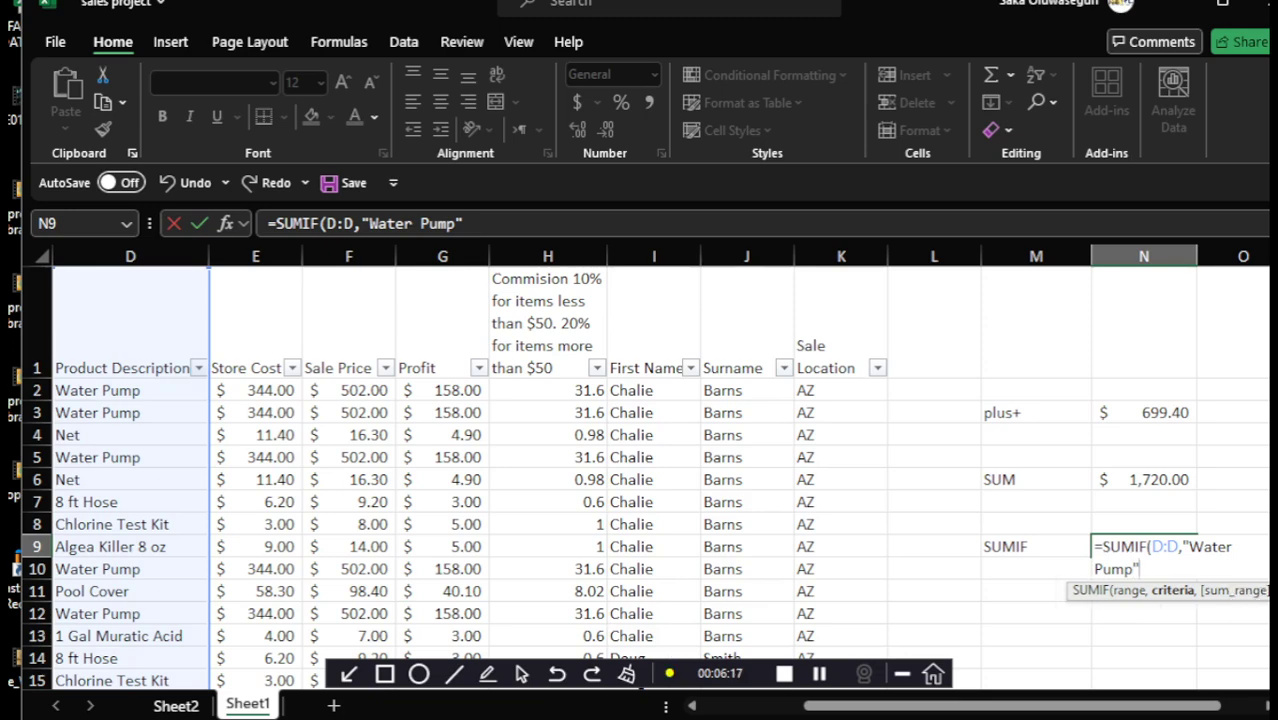
Finish N9 as =SUMIF(D:D,"Water Pump",E:E), returning 6880, and check its formula
type(",")
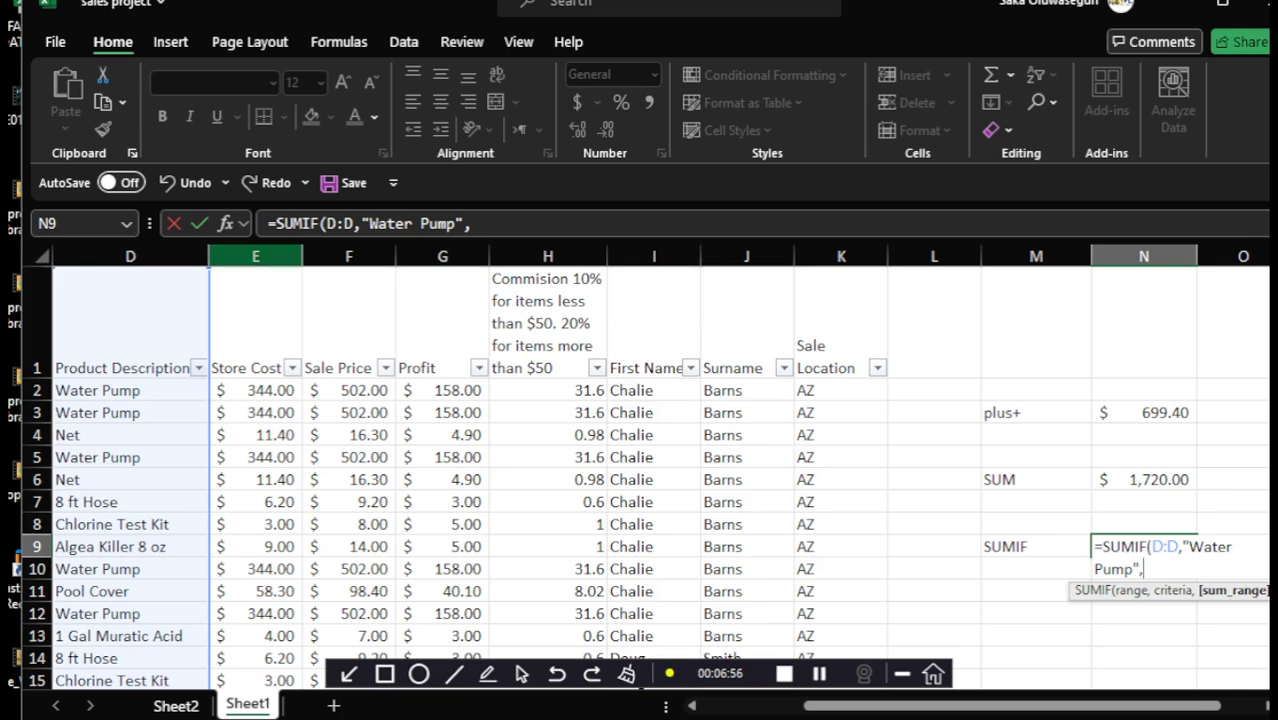
left_click(255, 256)
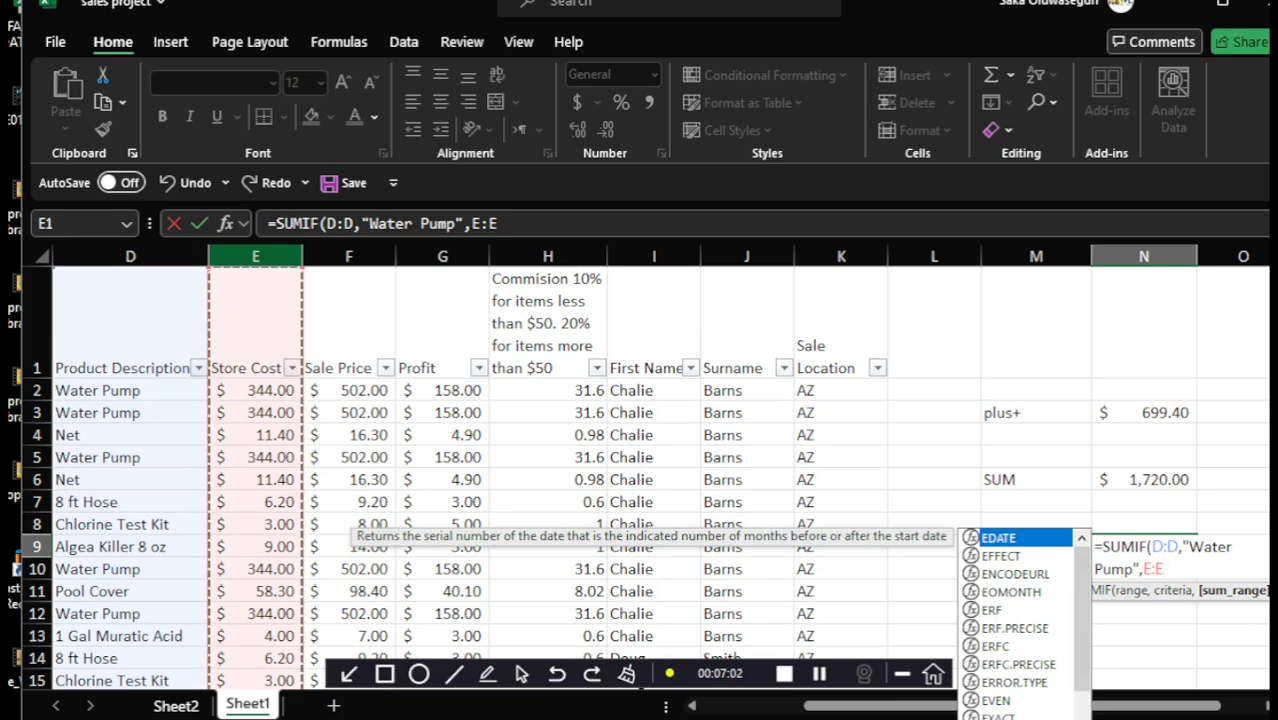
key("Return")
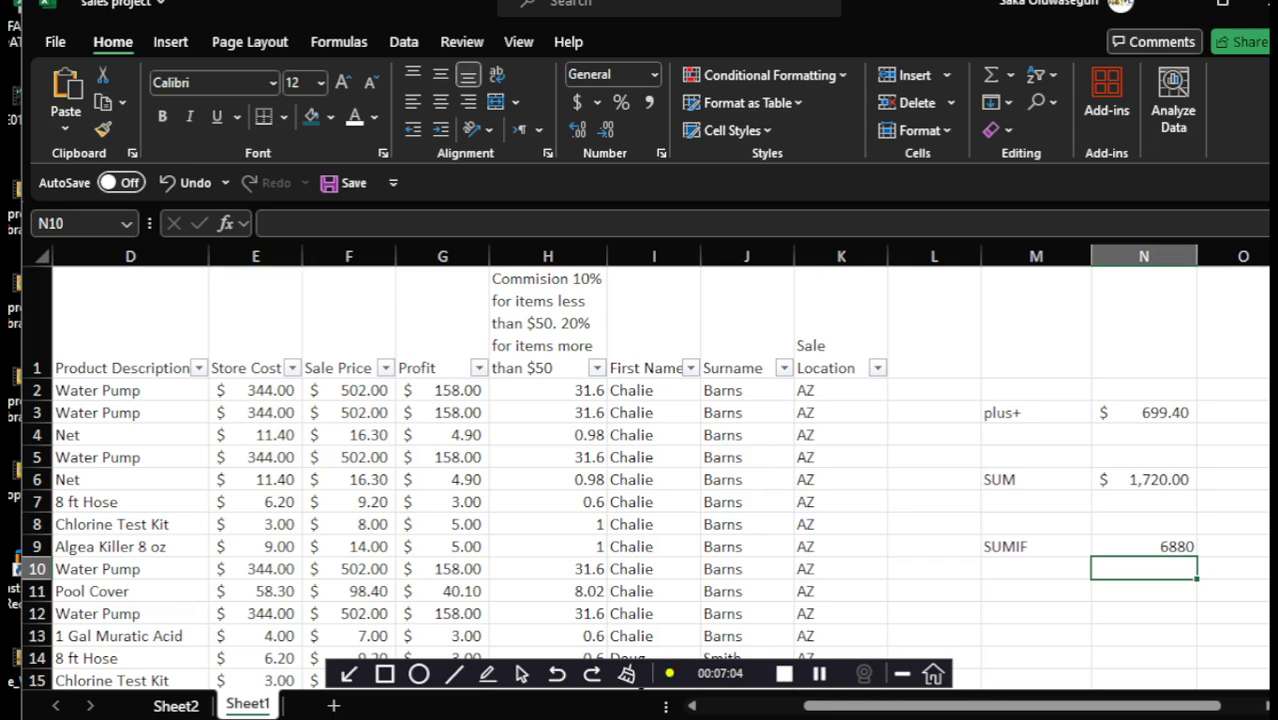
left_click(1144, 547)
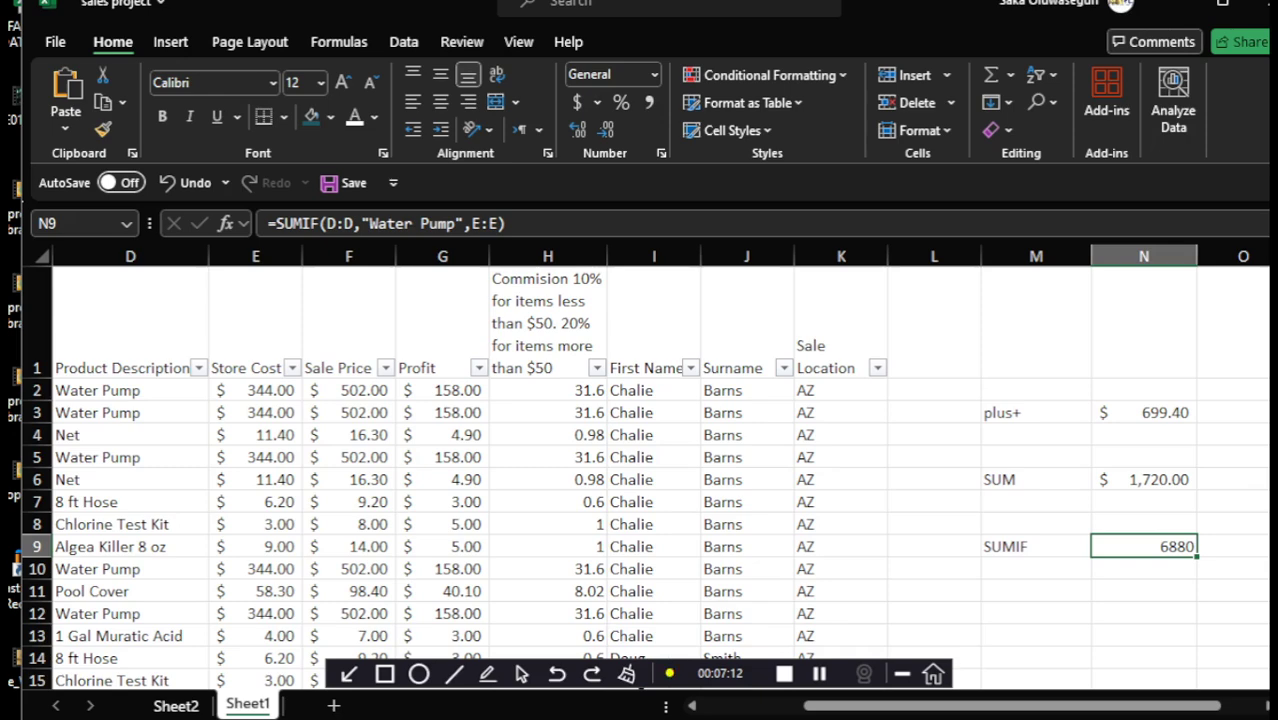
left_click(1036, 613)
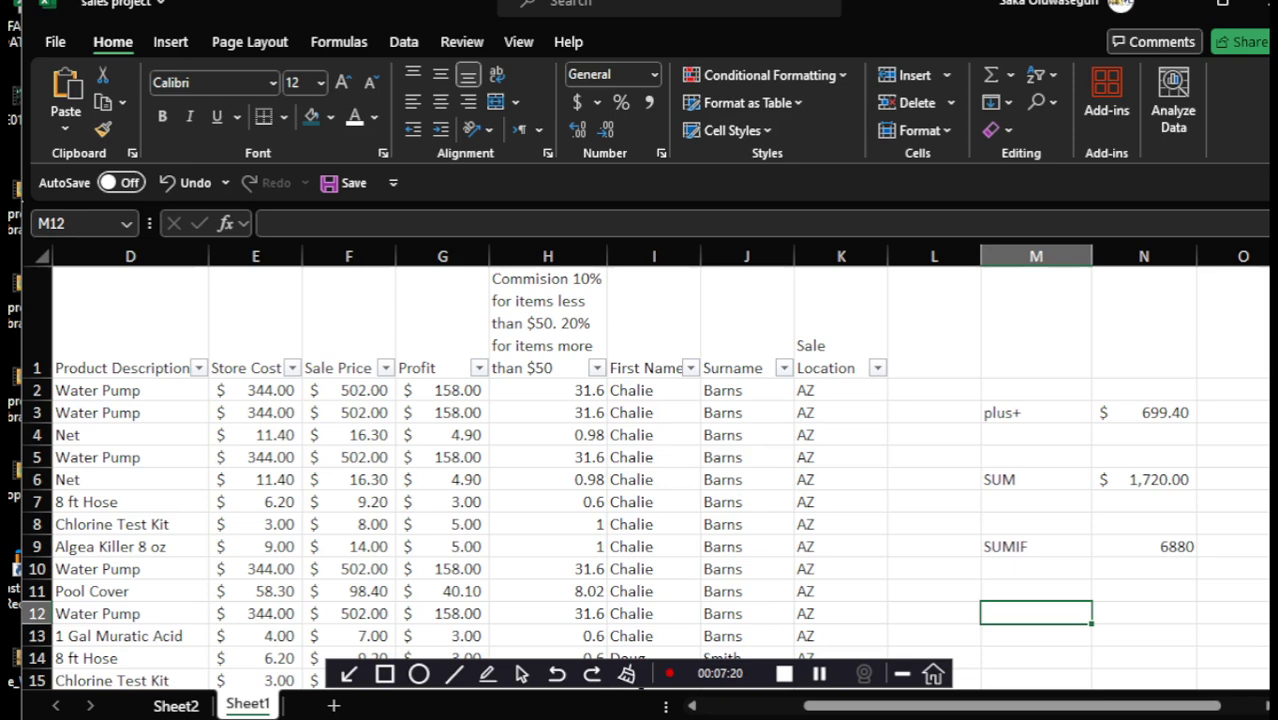
Label cell M12 as SUMIF
type("sui")
key("BackSpace")
key("BackSpace")
key("BackSpace")
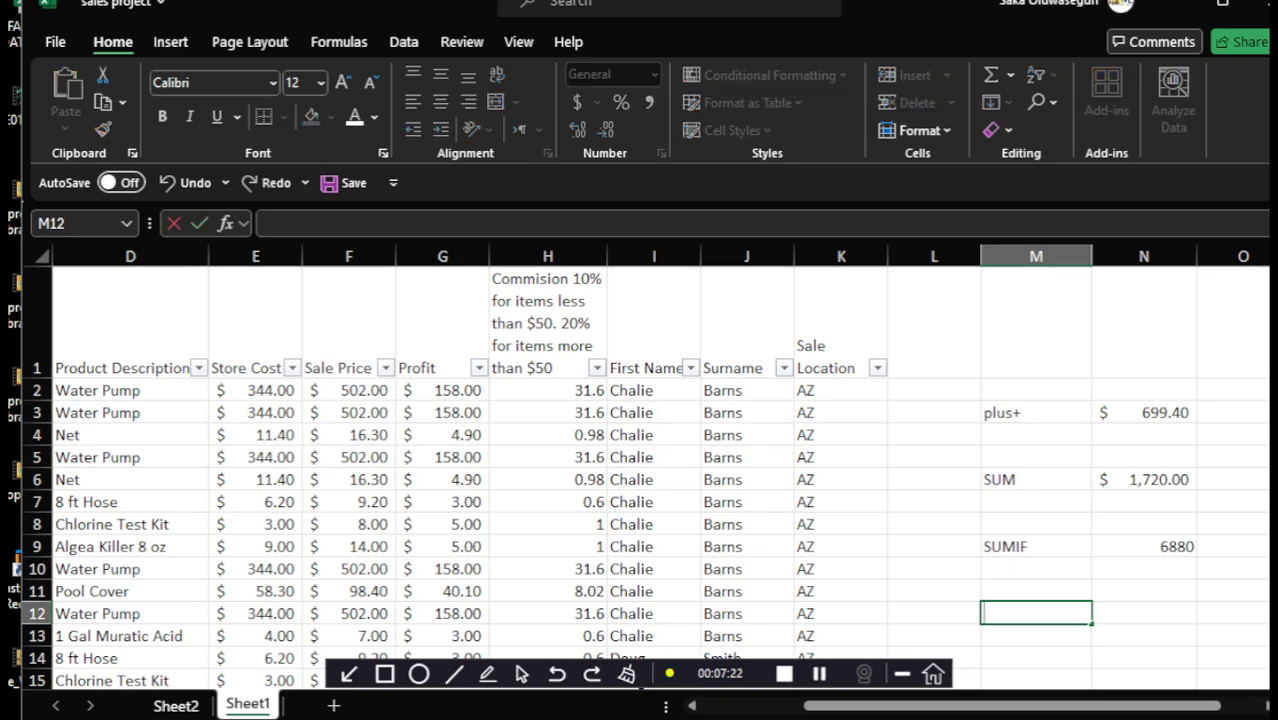
type("SUMIF")
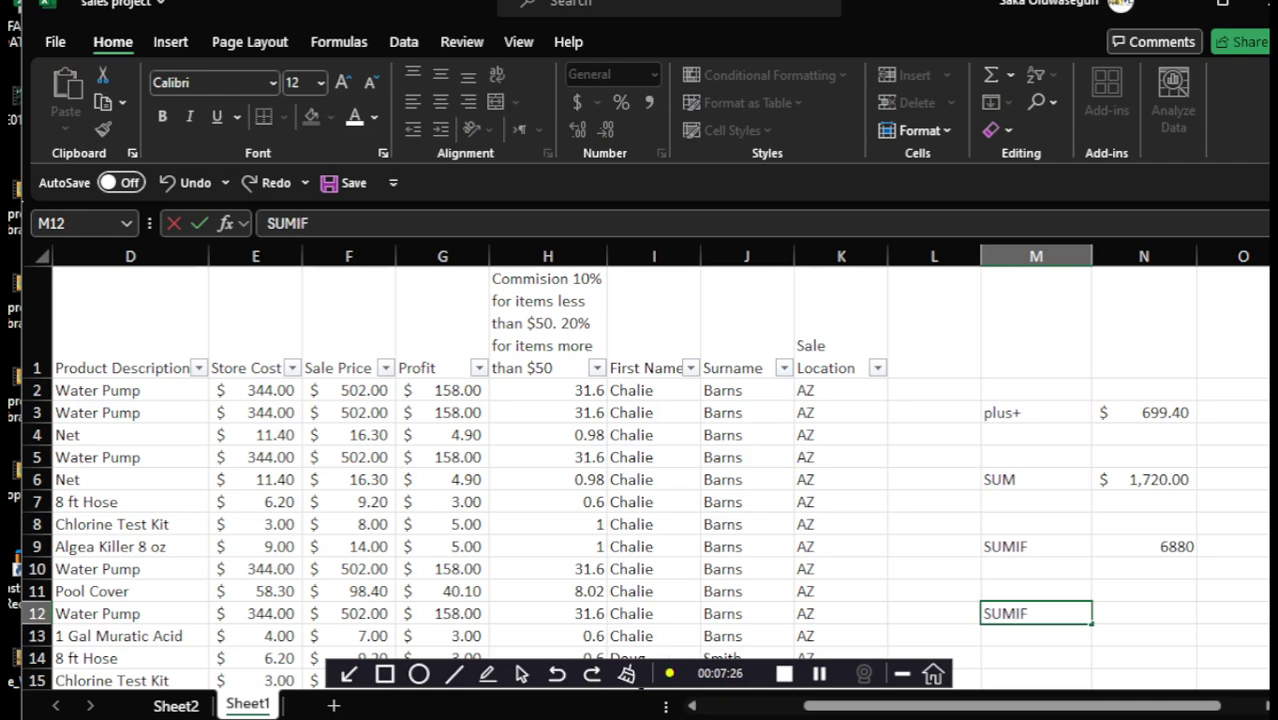
key("Tab")
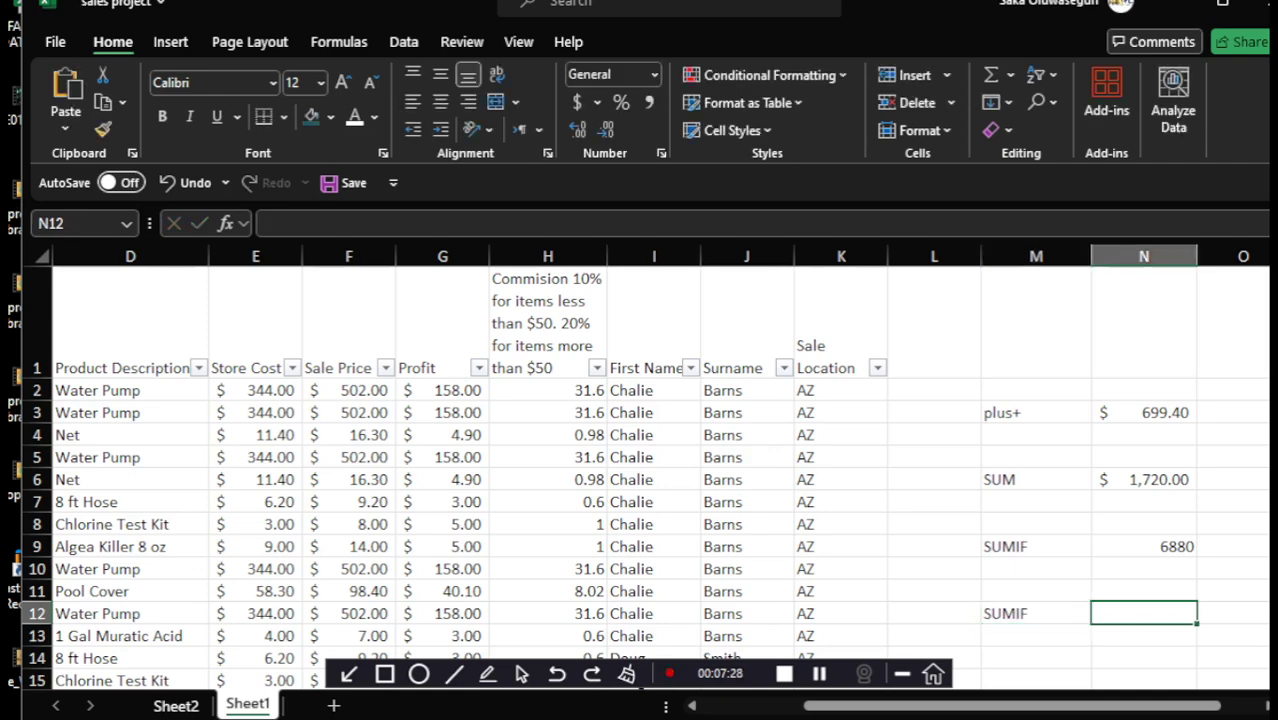
Start =SUMIF(D:D, in N12, removing a stray cell reference picked up by mistake
type("=")
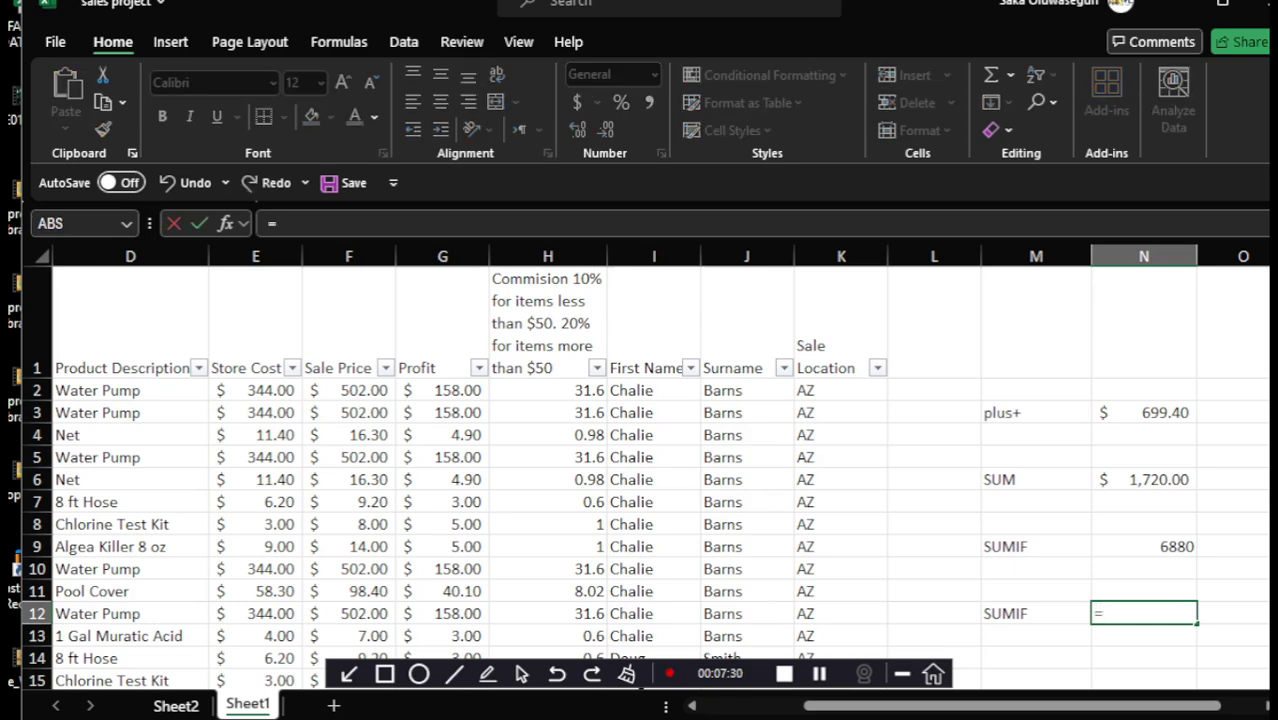
type("SUM")
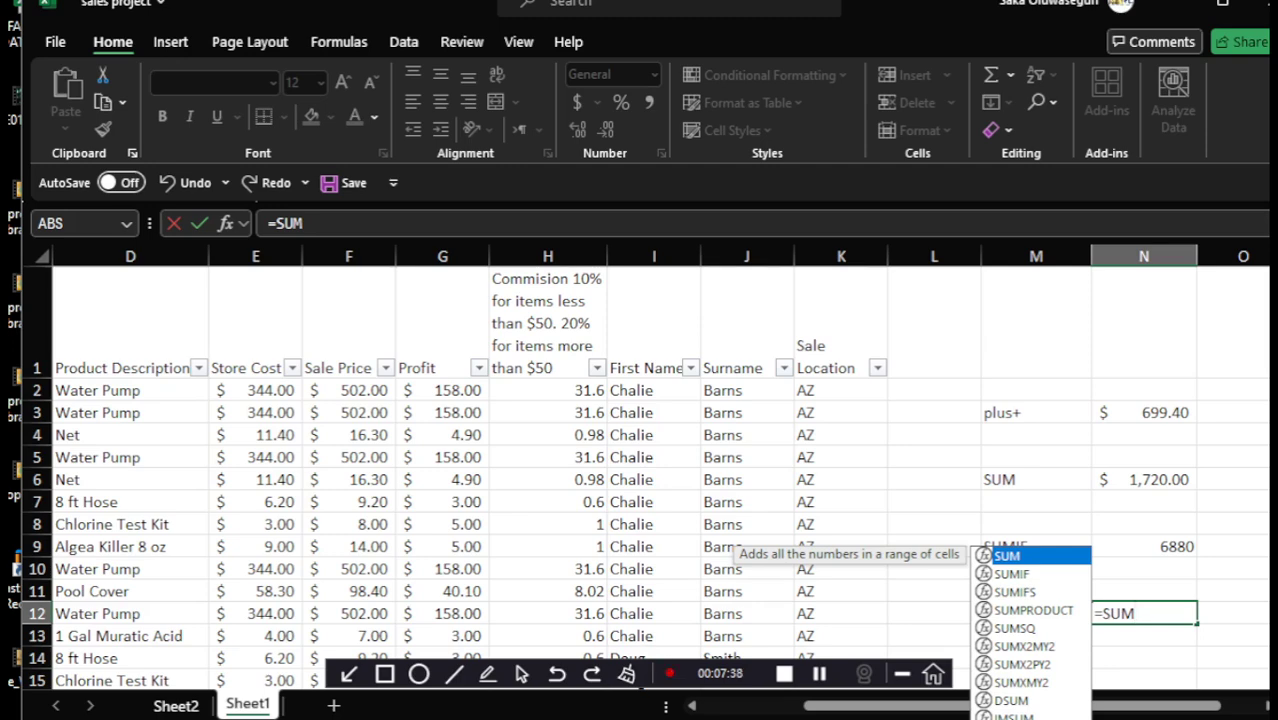
key("Down")
double_click(1012, 574)
left_click(1012, 574)
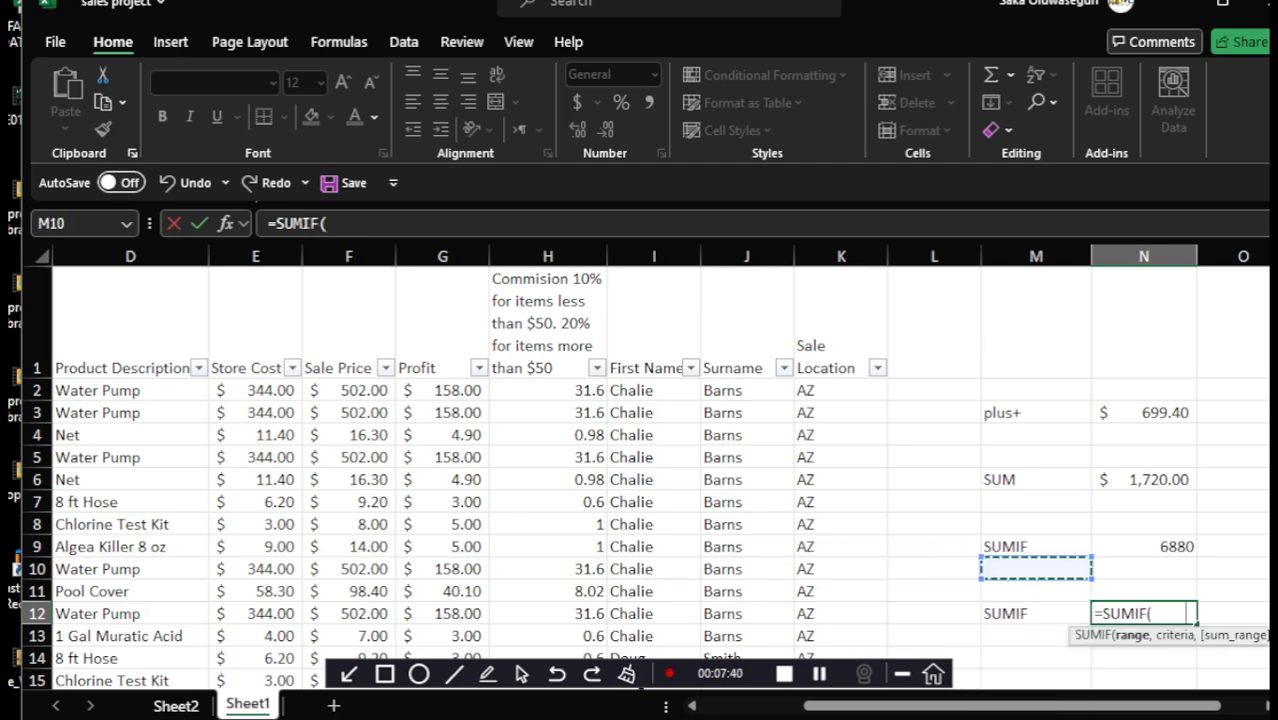
key("BackSpace")
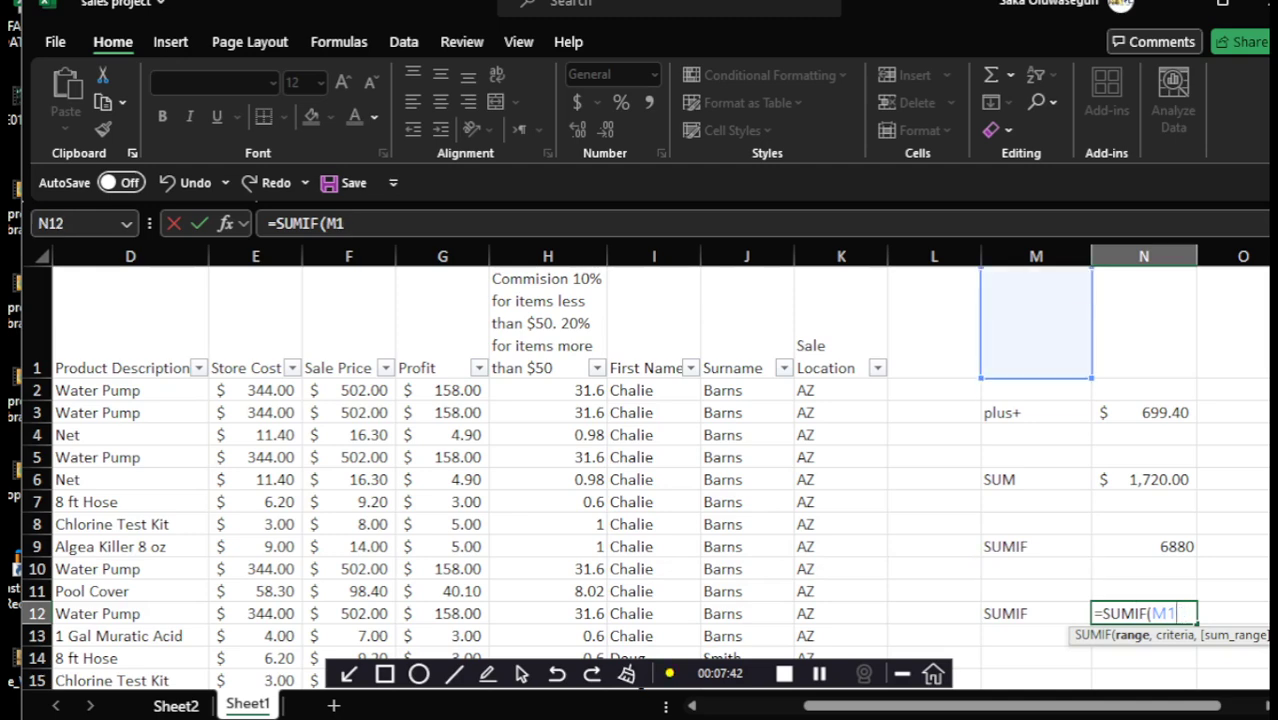
key("BackSpace")
key("BackSpace")
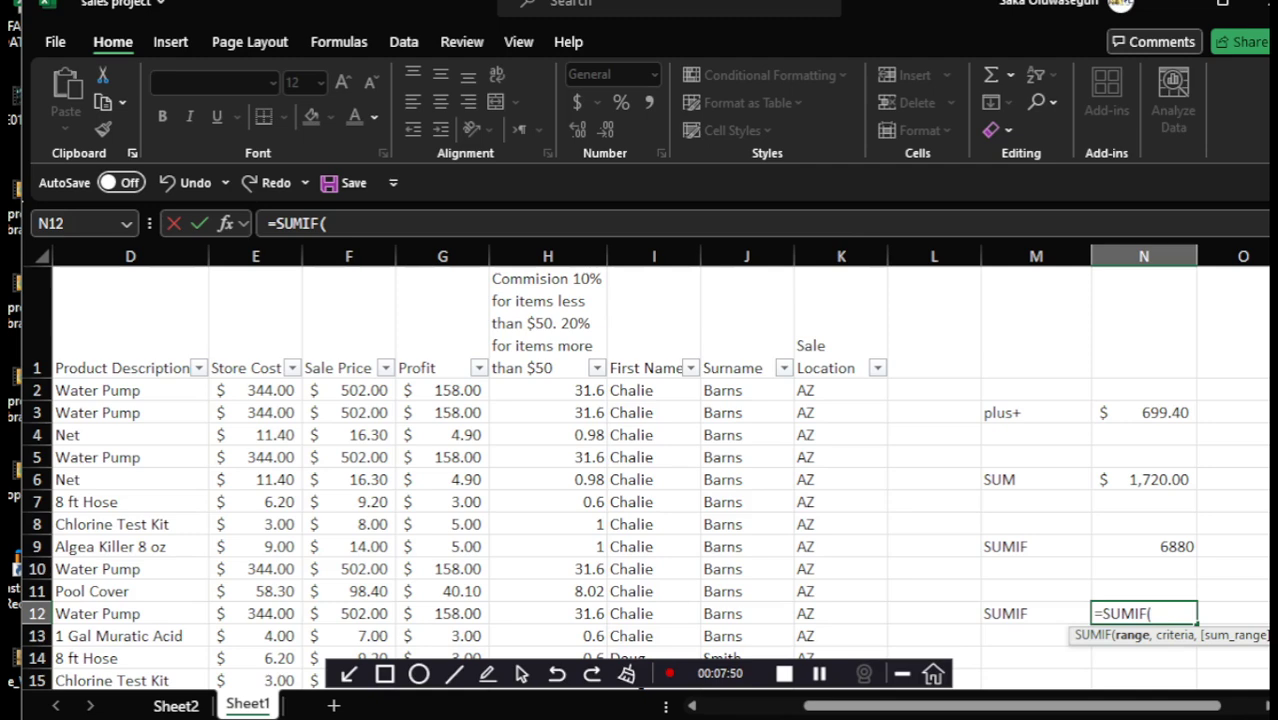
left_click(130, 256)
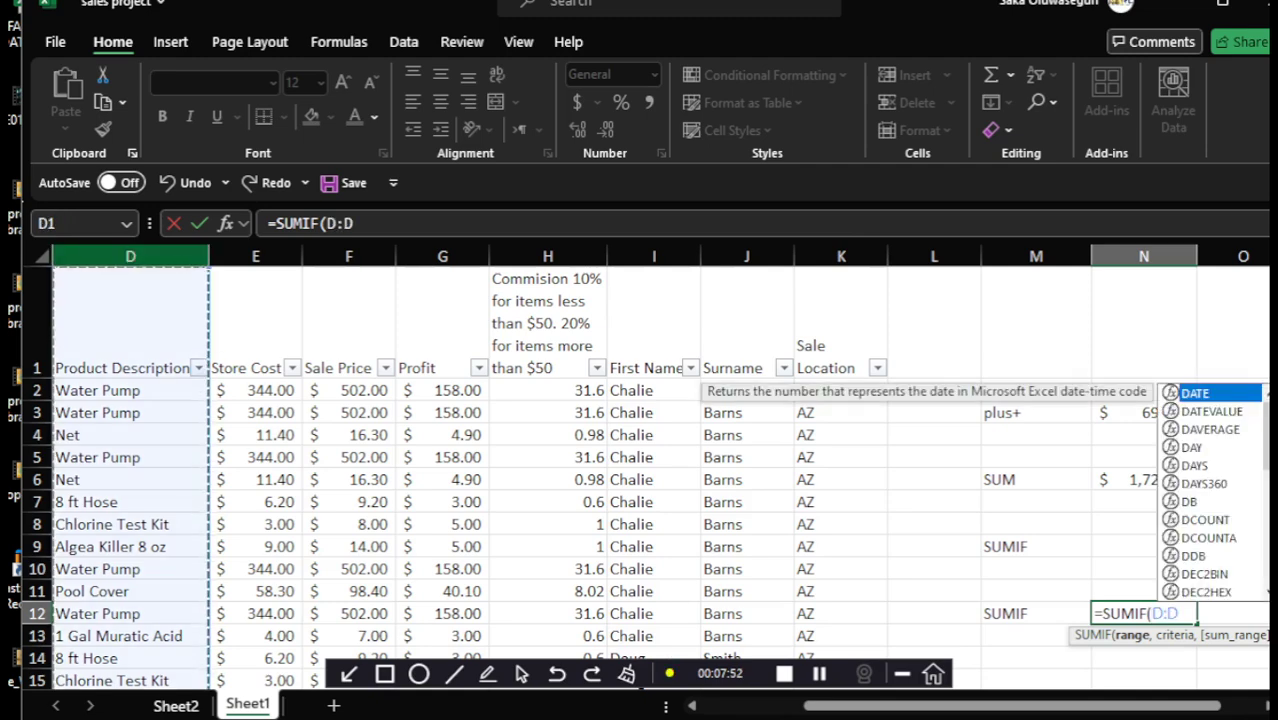
type(",")
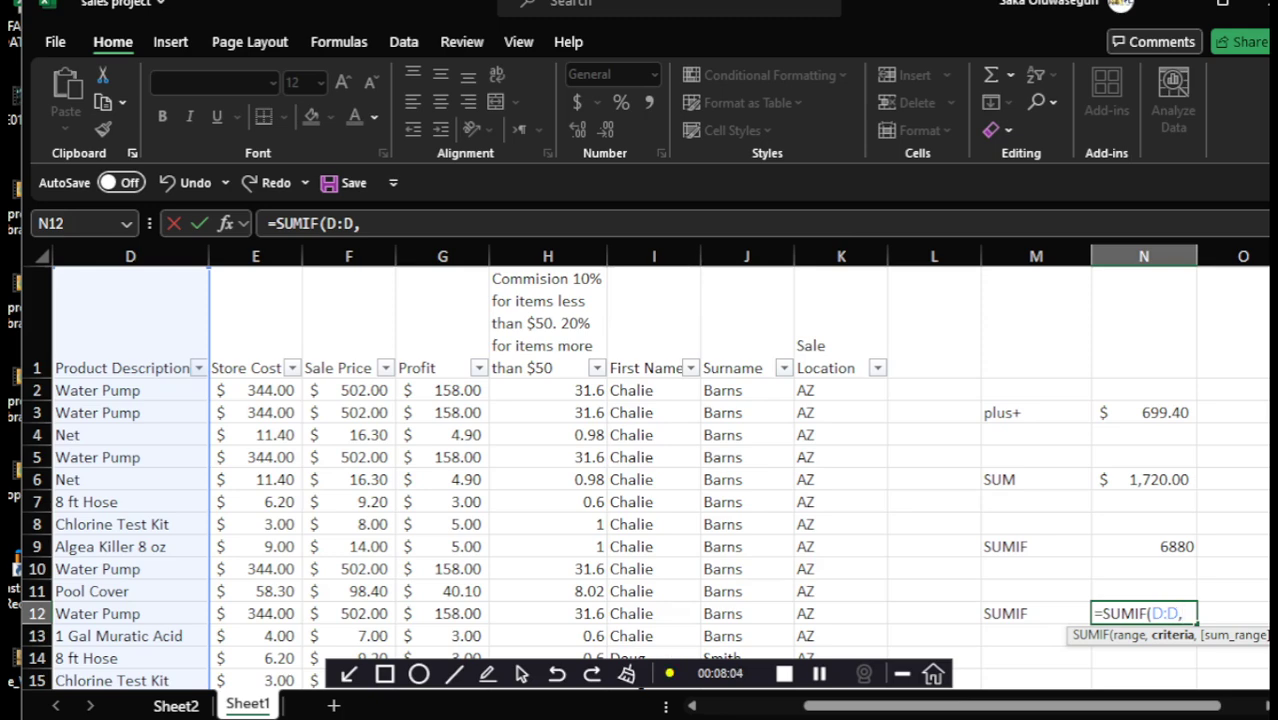
Complete N12 as =SUMIF(D:D,"Pool Cover",G:G), totalling Pool Cover profit to 842.1
type("\"\"")
type("po")
key("BackSpace")
key("BackSpace")
type("Pool ")
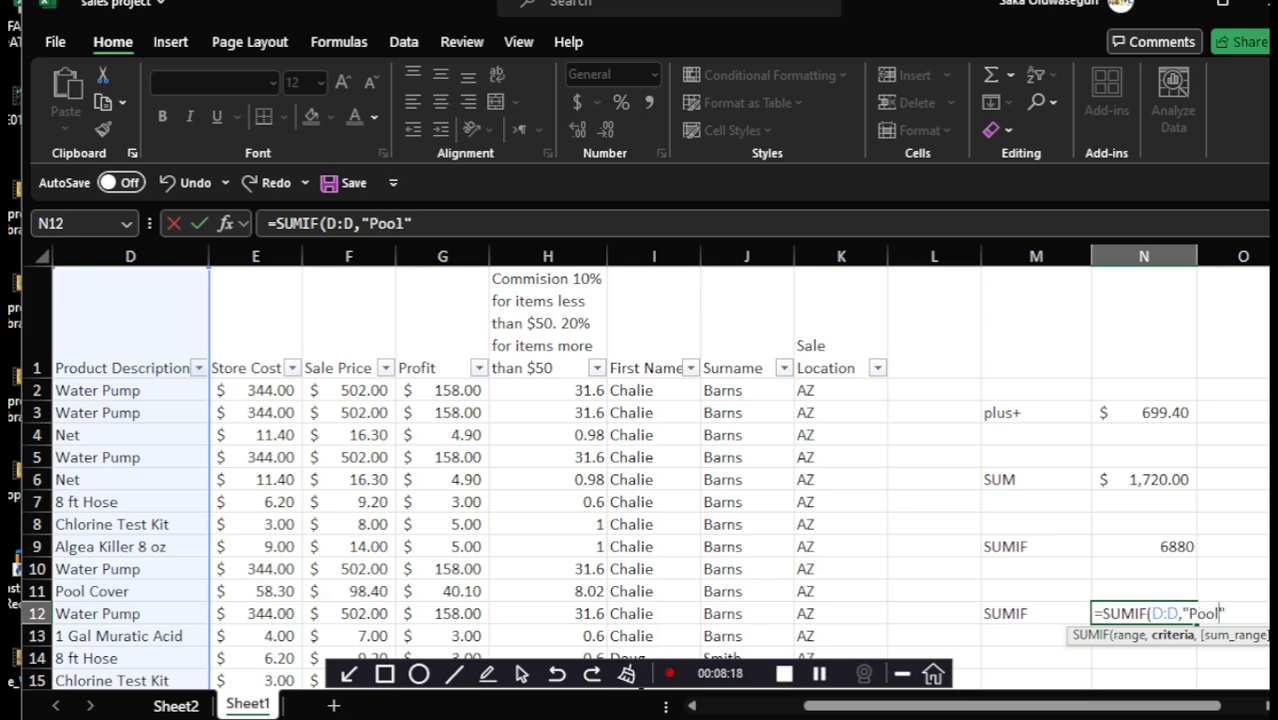
type("Cover")
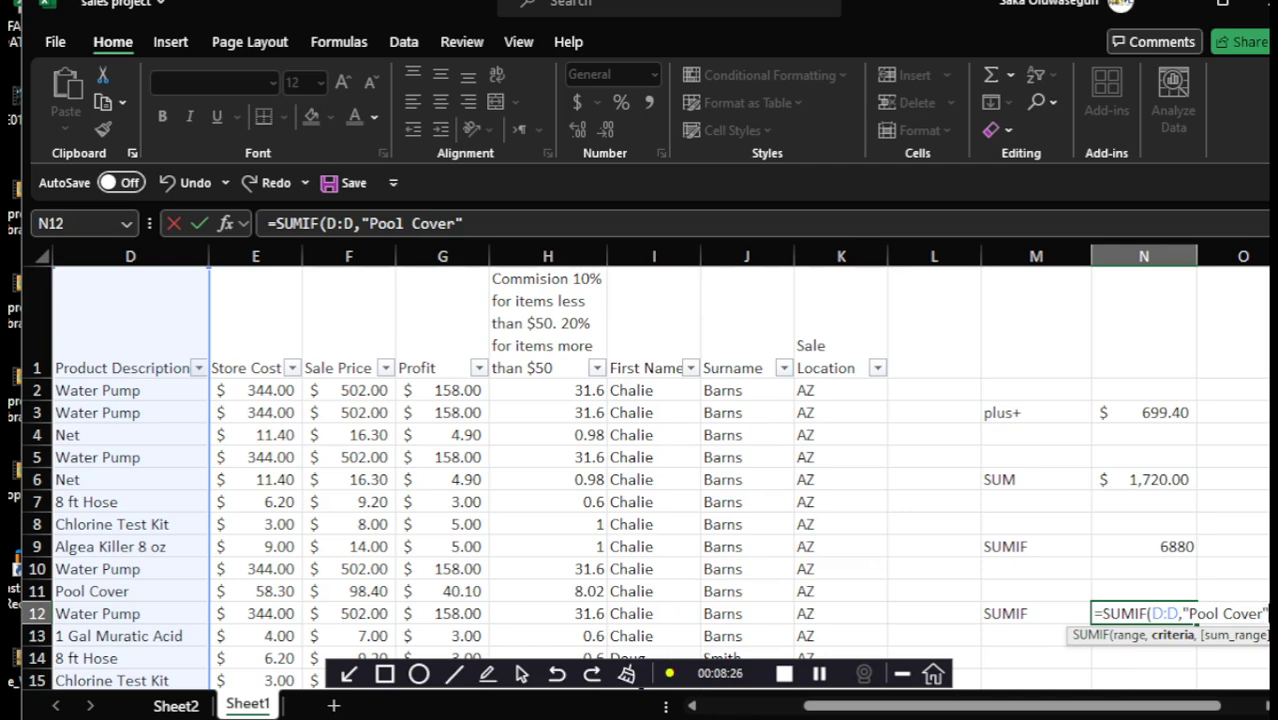
type(",")
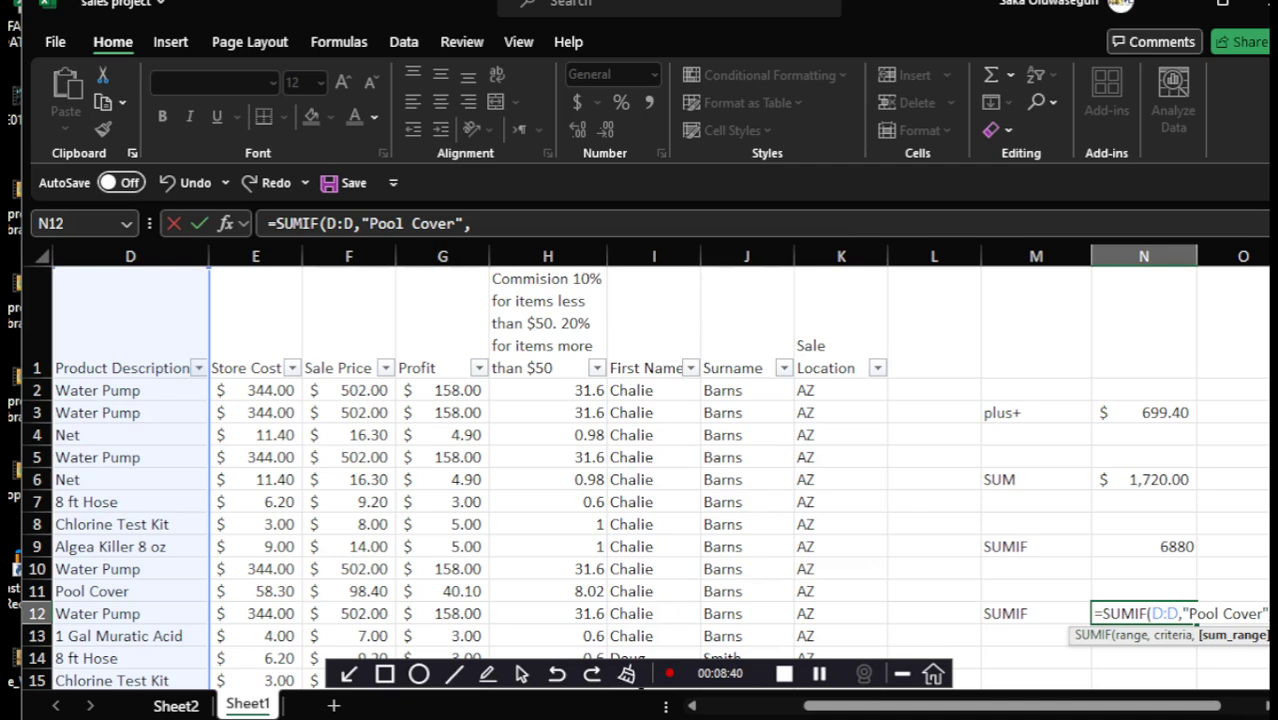
left_click(442, 256)
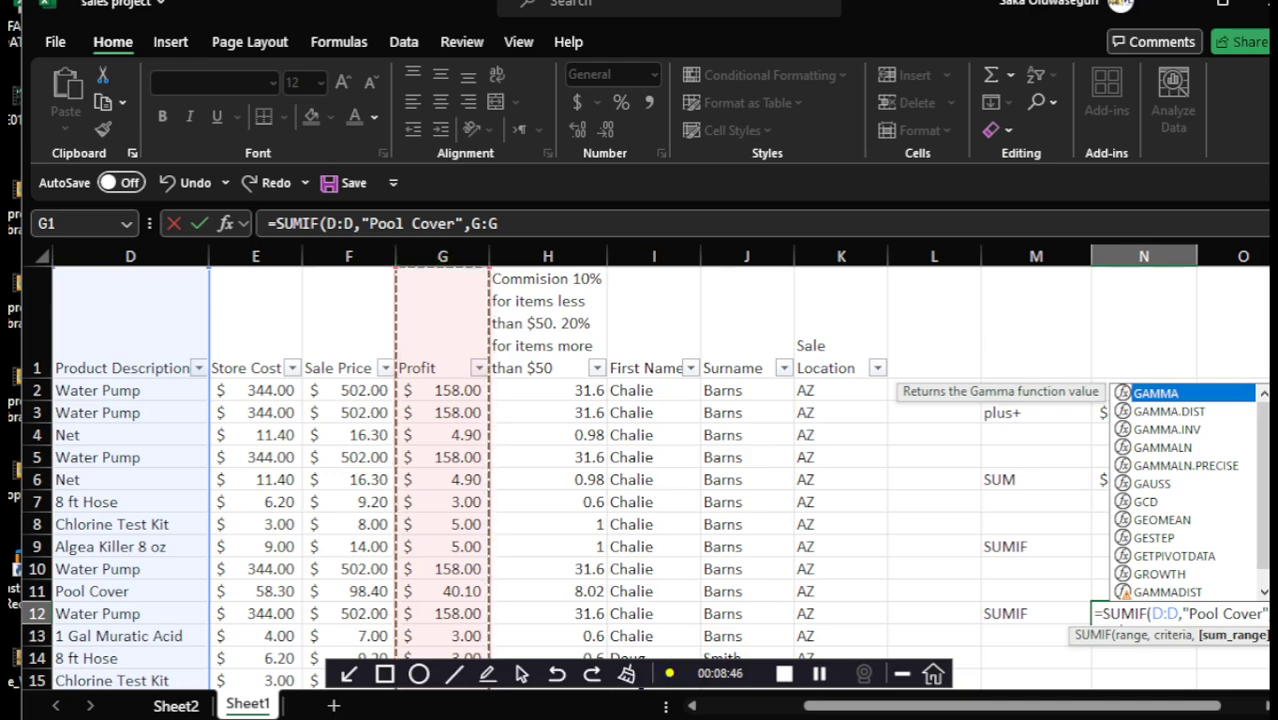
key("Return")
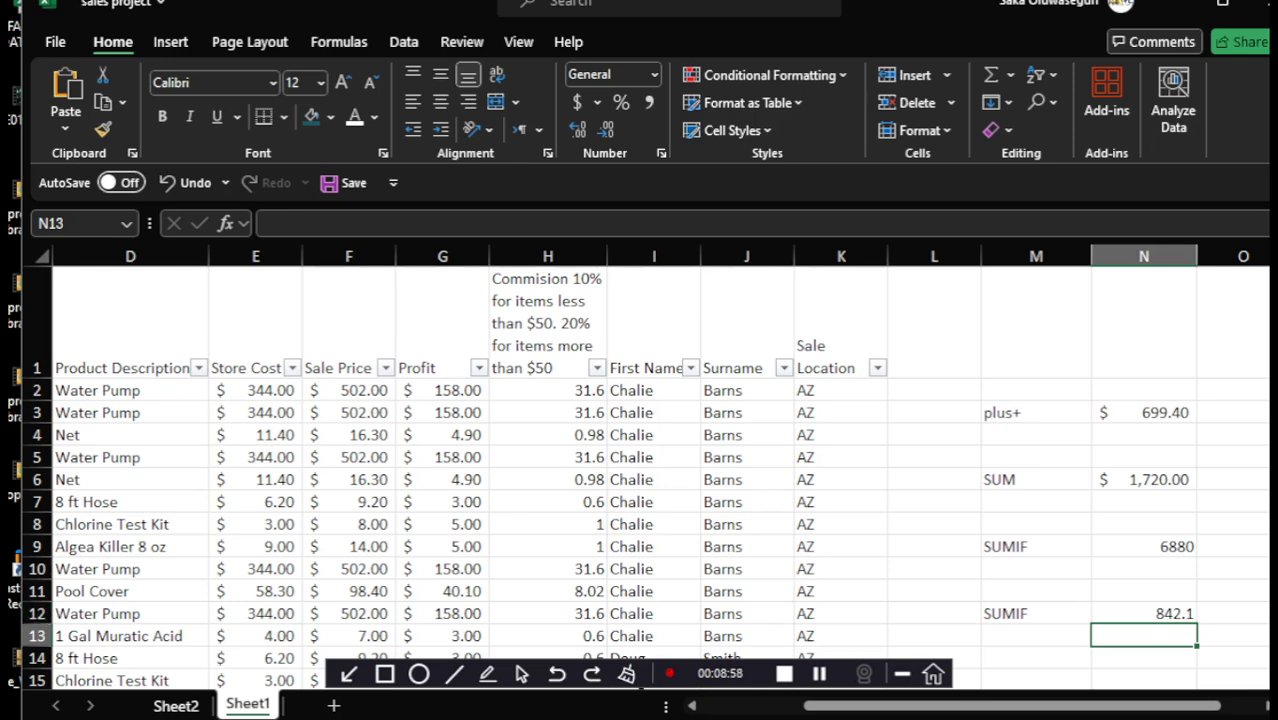
left_click(993, 613)
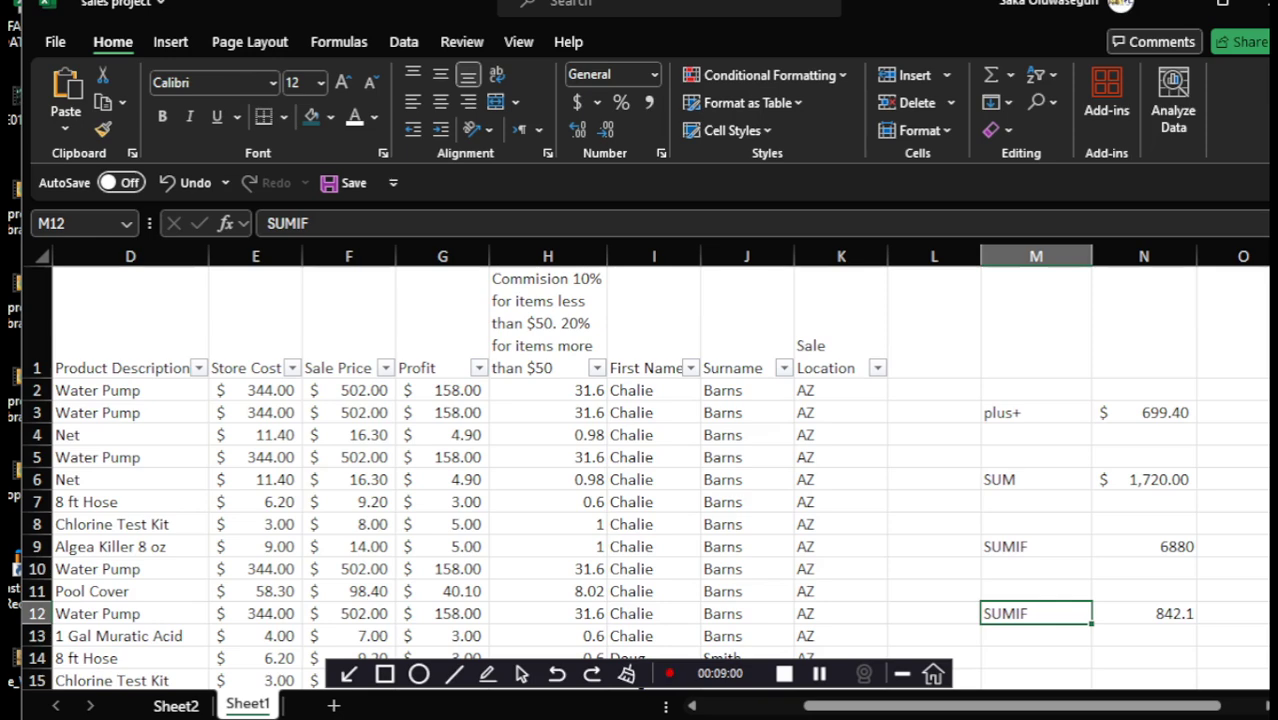
Replace the SUMIF label in M12 with the text "profit made fro"
double_click(993, 613)
type("profu")
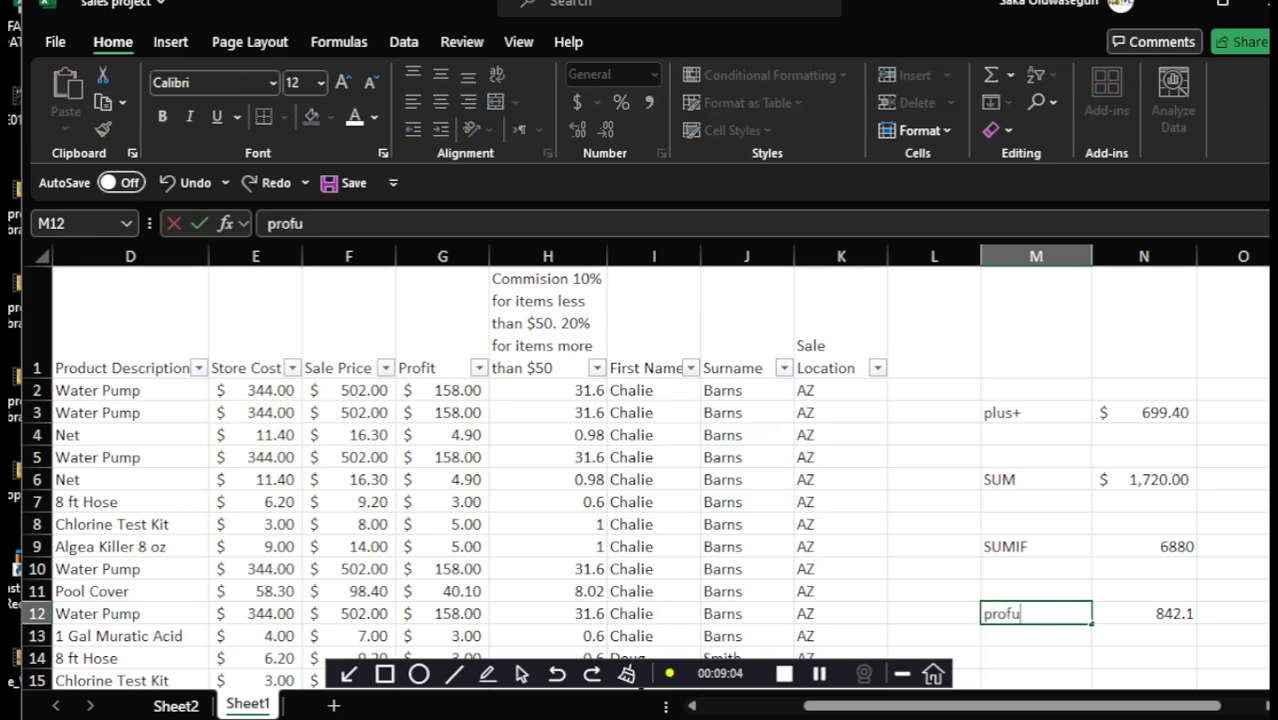
key("BackSpace")
type("it made from")
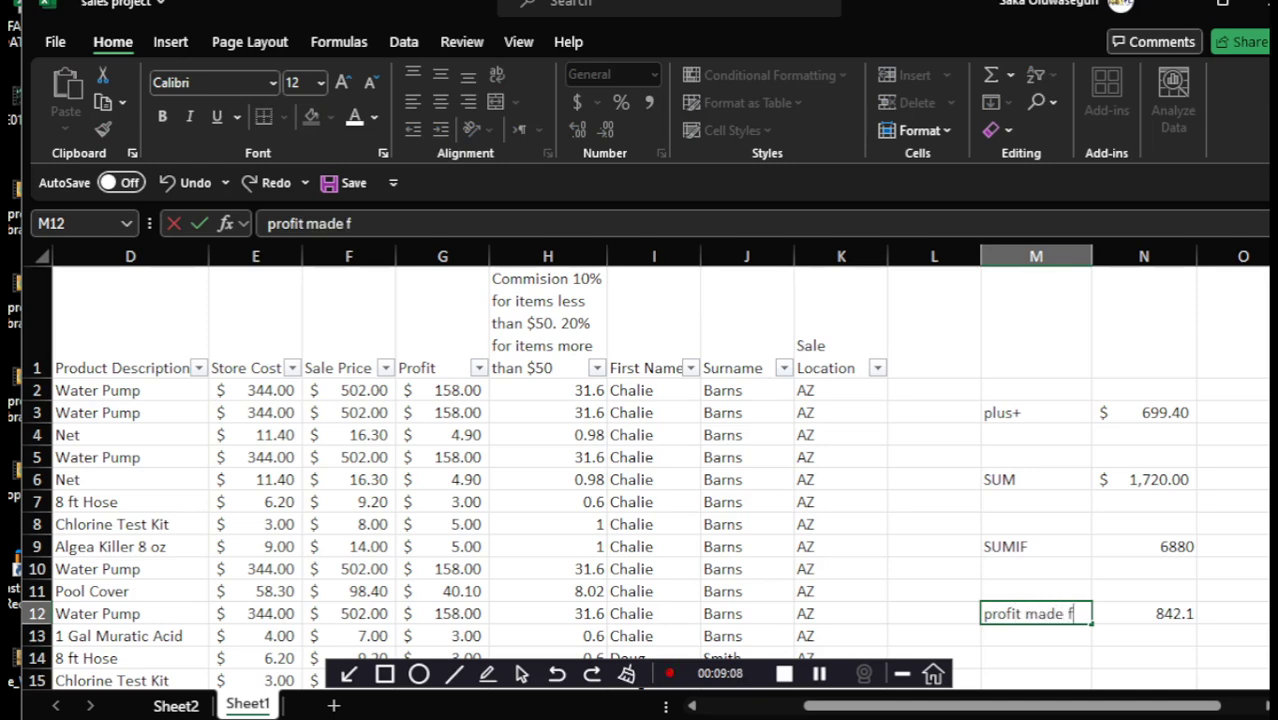
key("BackSpace")
key("BackSpace")
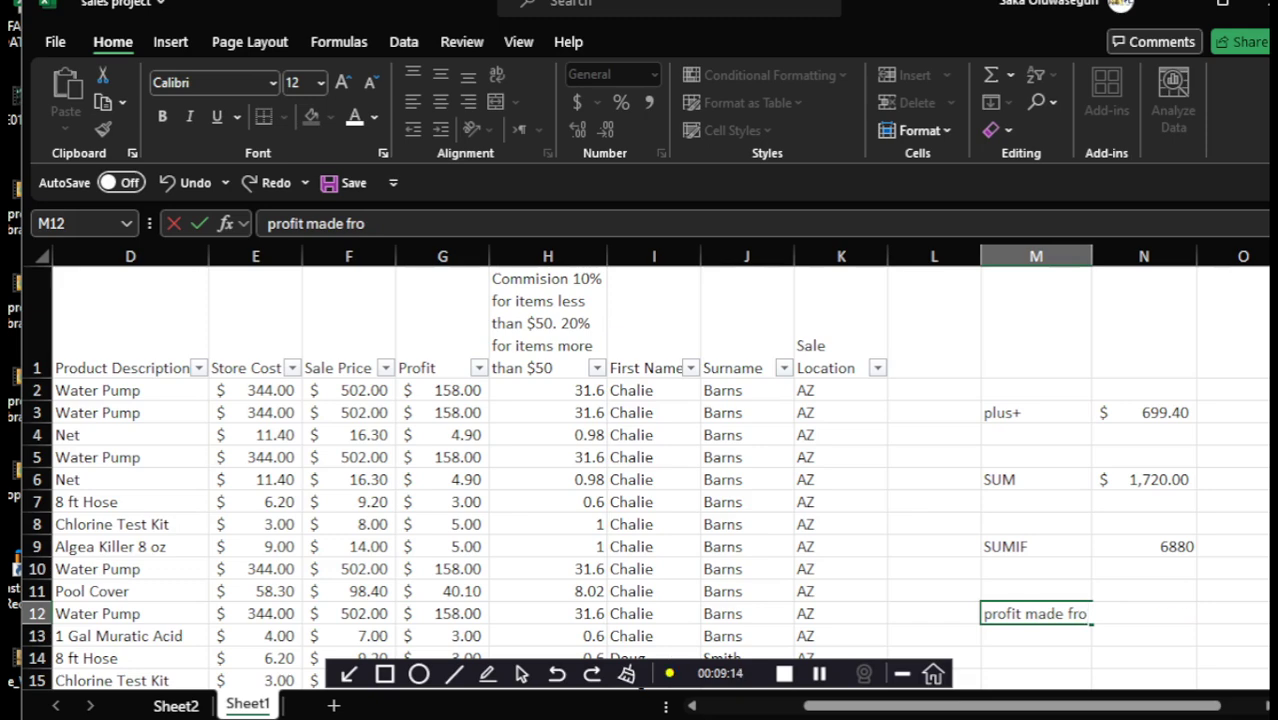
key("Return")
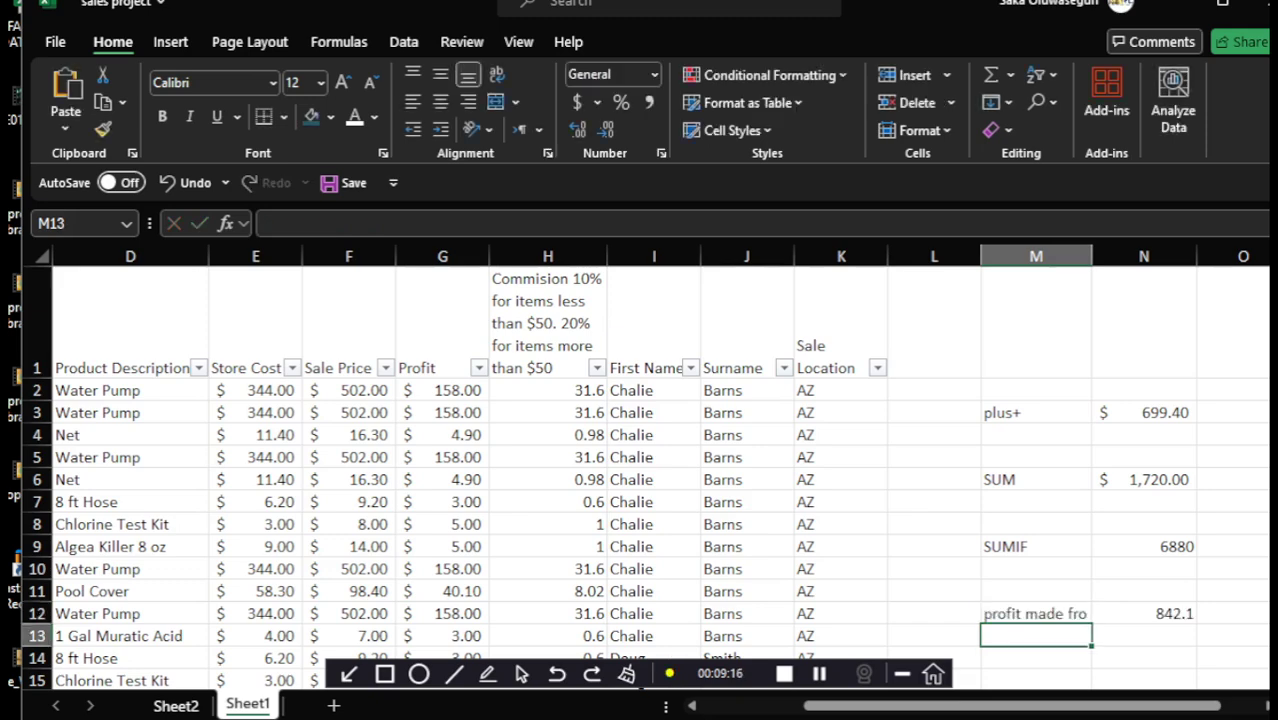